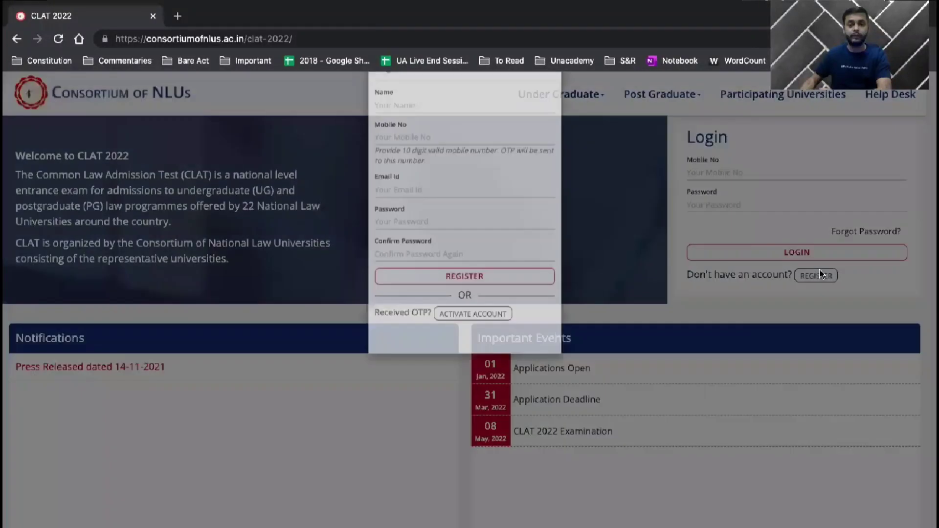
Step: Enter the applicant's full name and e-mail address in the Register form
click(409, 139)
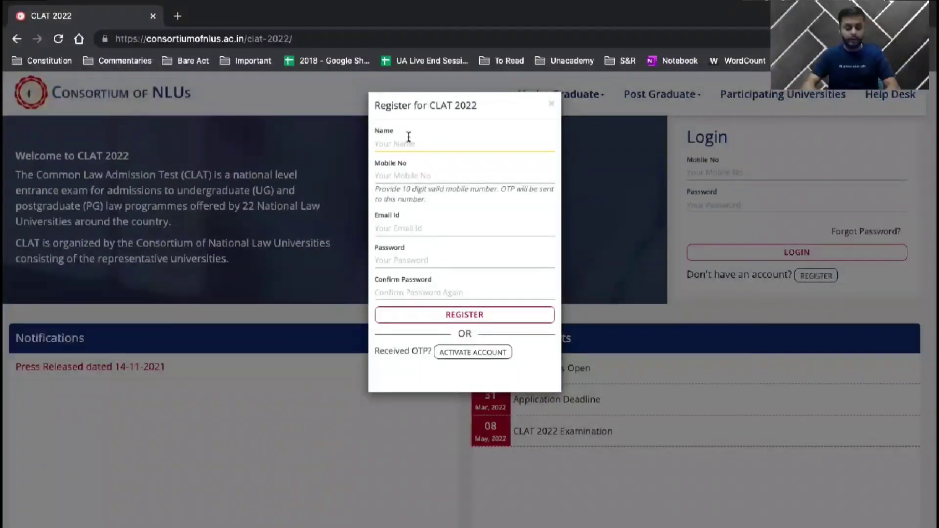
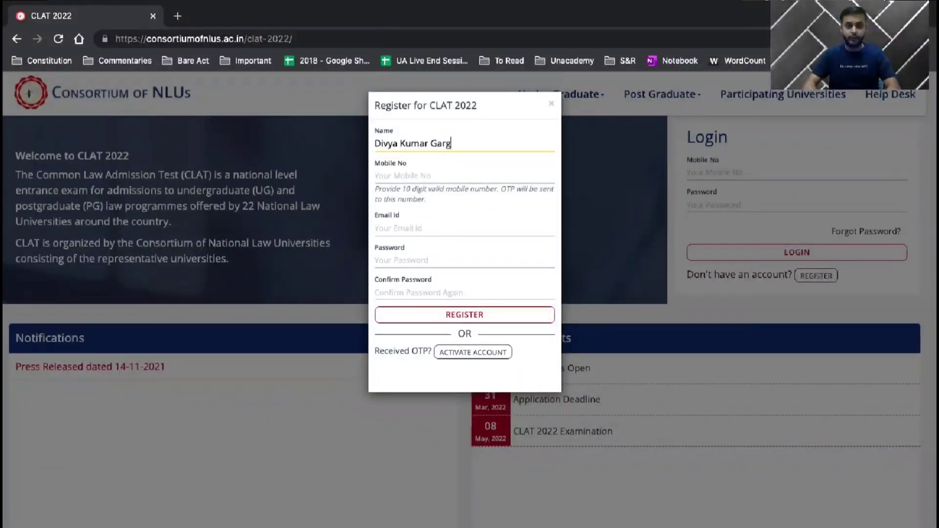
key(Tab)
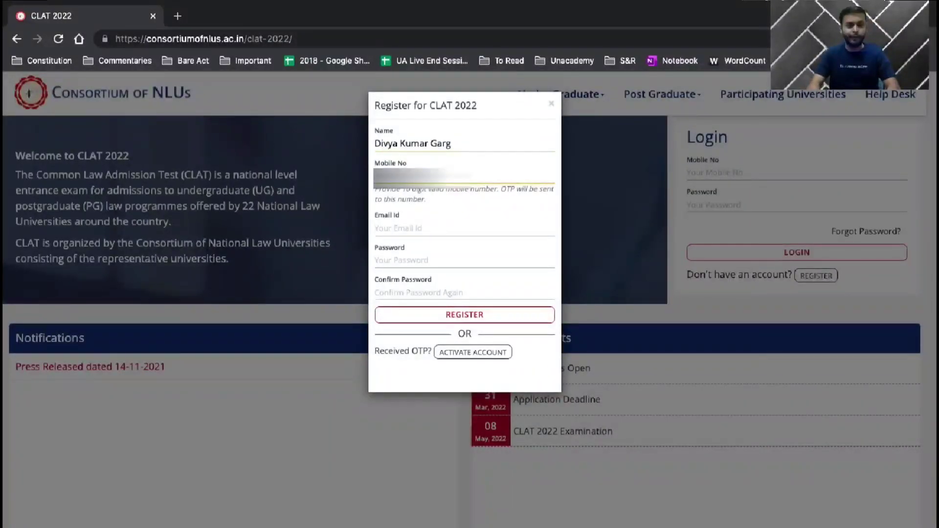
key(Tab)
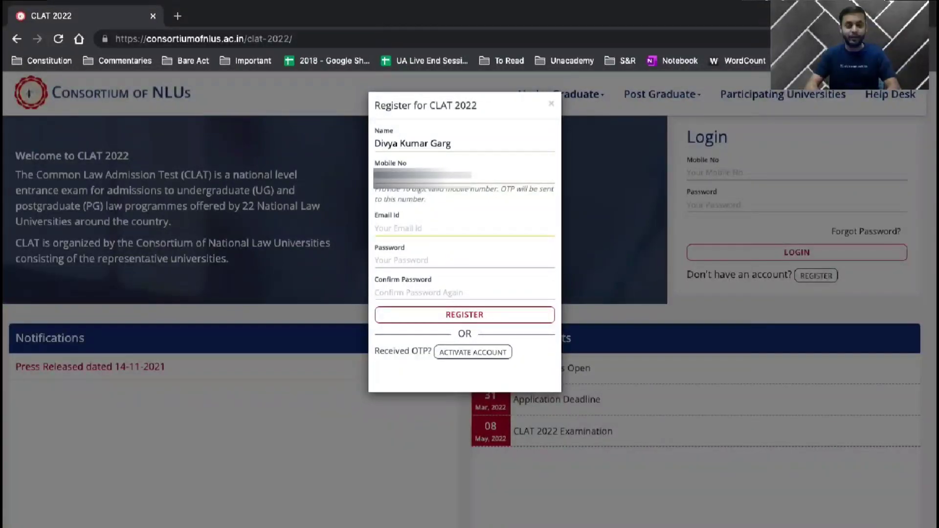
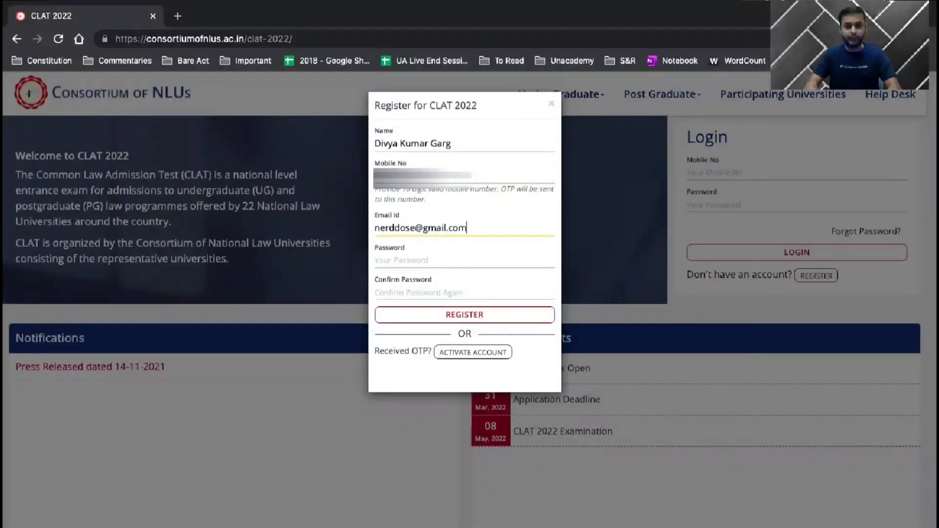
key(Tab)
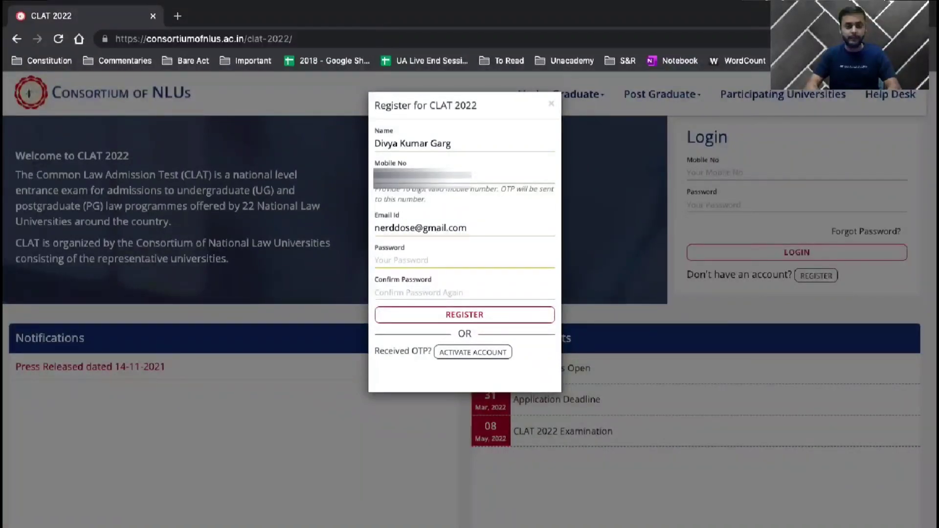
Step: Retype the account password correctly and submit the registration
text(*********)
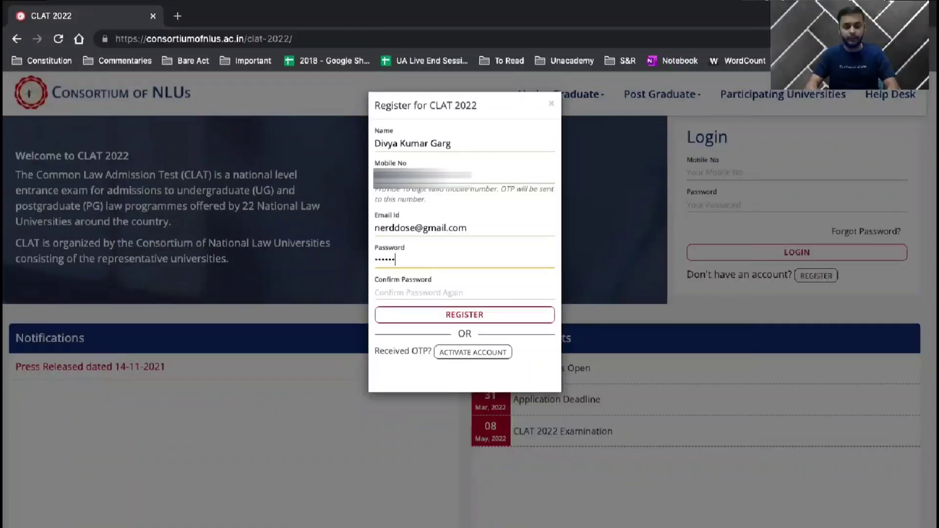
key(ctrl+a)
key(BackSpace)
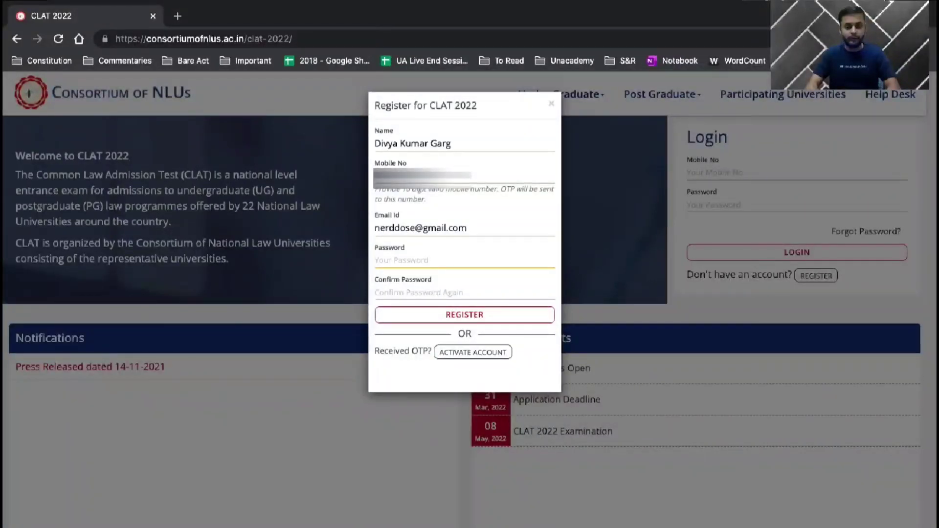
text(*********)
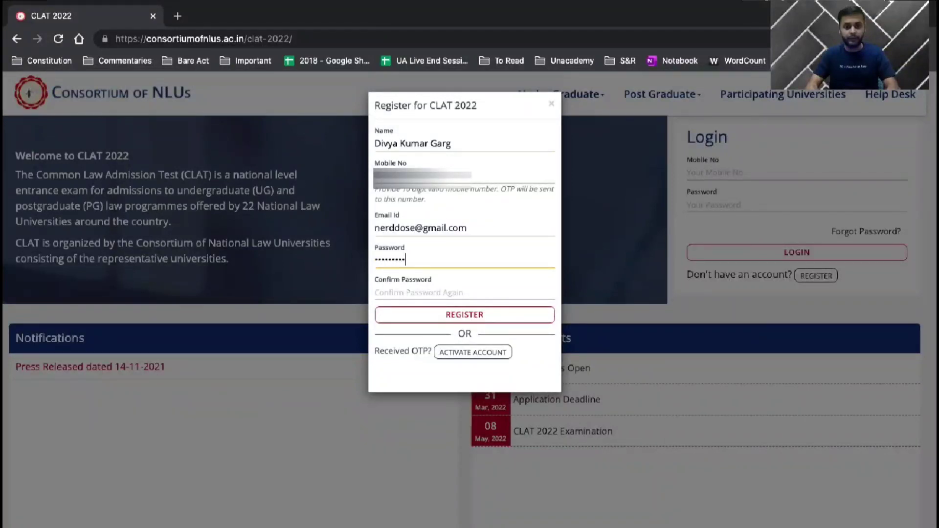
text(*********)
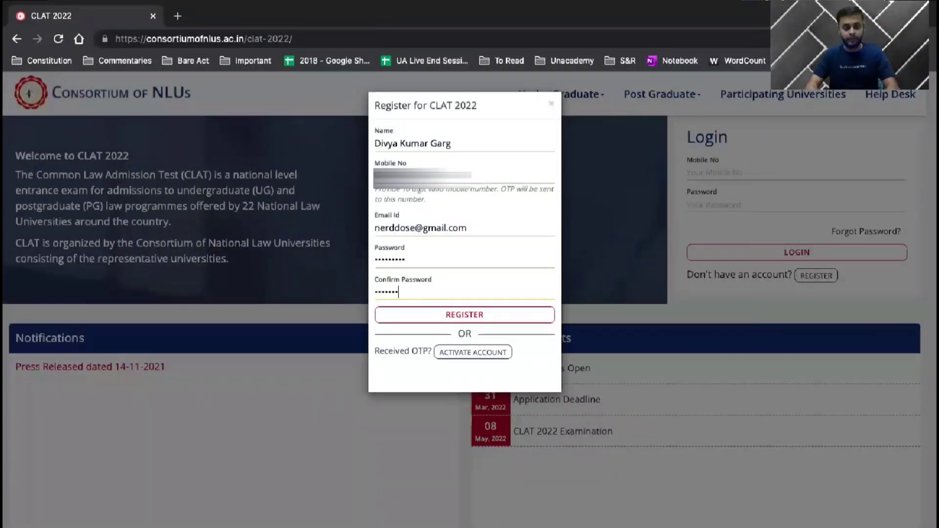
click(435, 315)
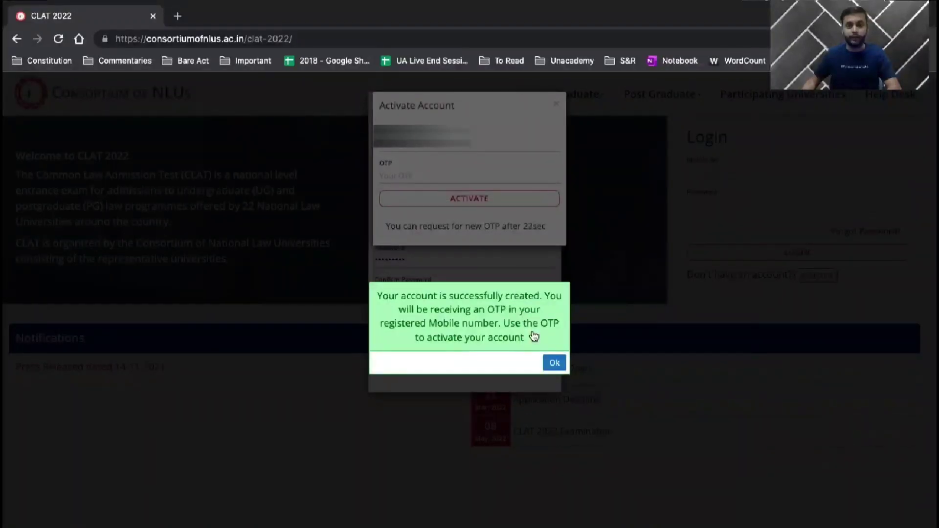
Step: Dismiss the account-created message and activate the account with the OTP received by SMS
click(554, 363)
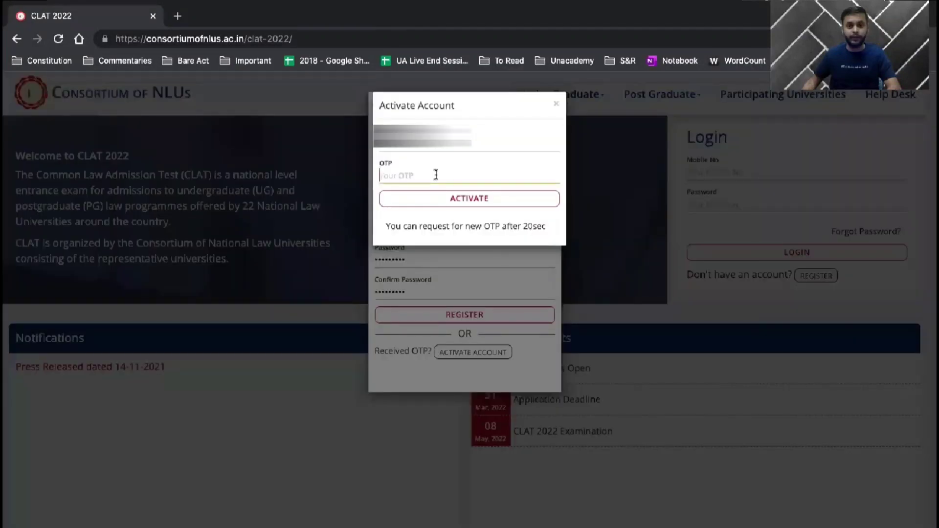
click(436, 174)
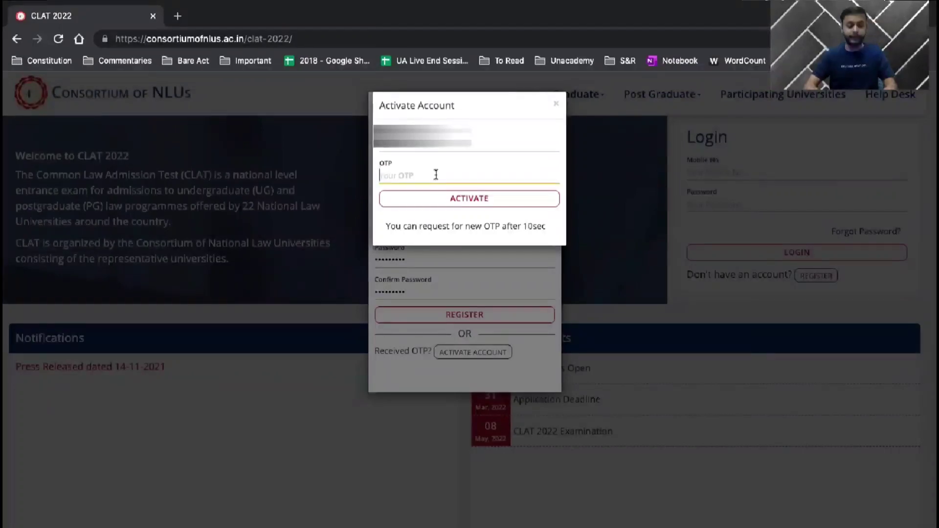
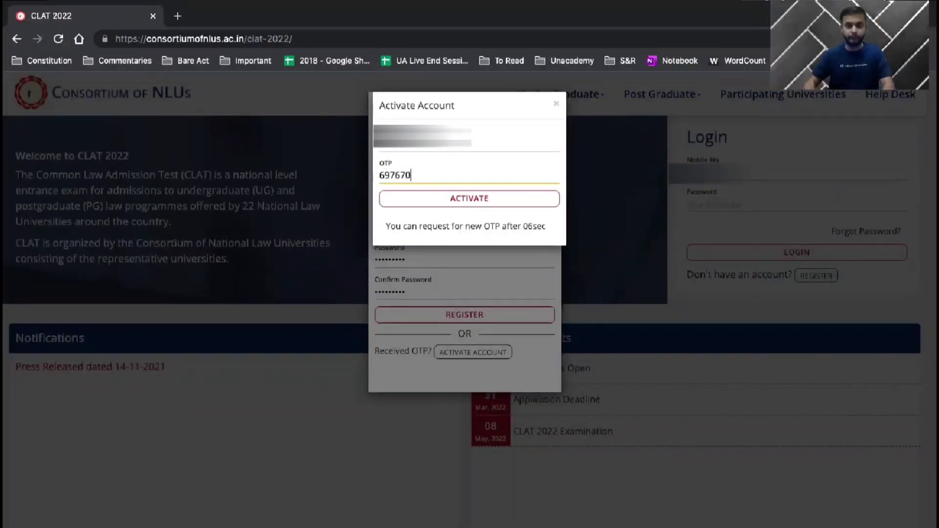
click(462, 199)
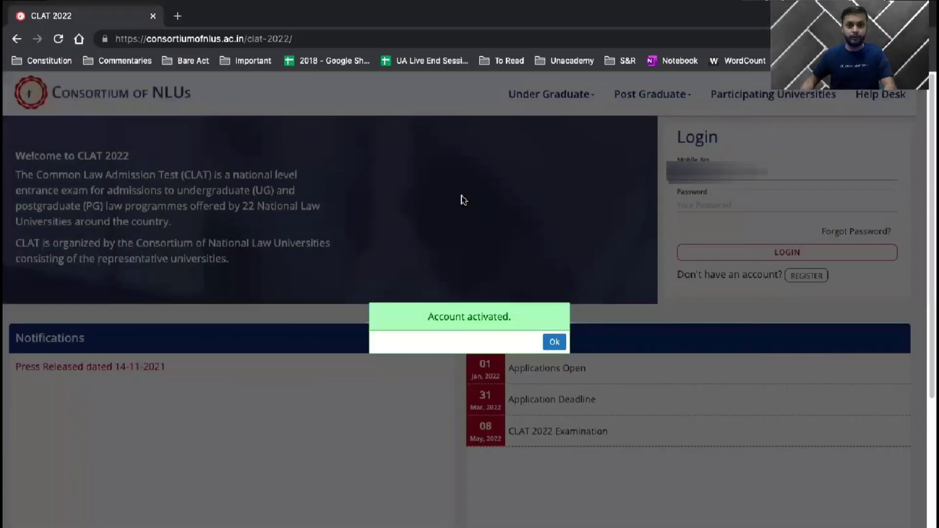
Step: Acknowledge the activation and log in with the new account's password
click(553, 340)
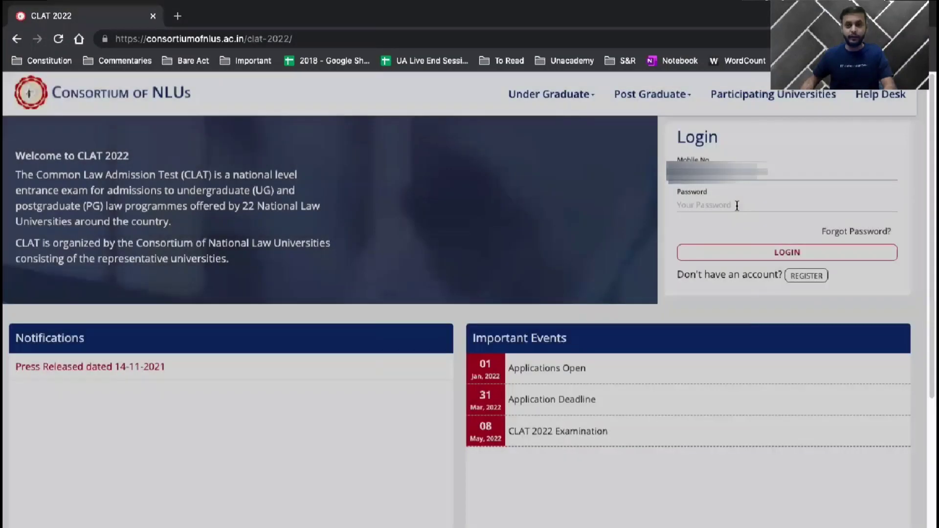
click(737, 206)
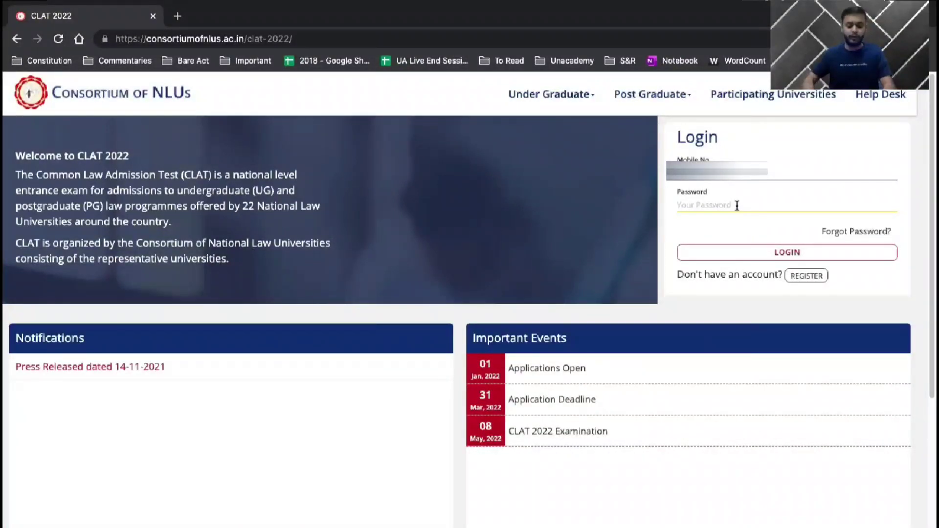
text(••••••••••)
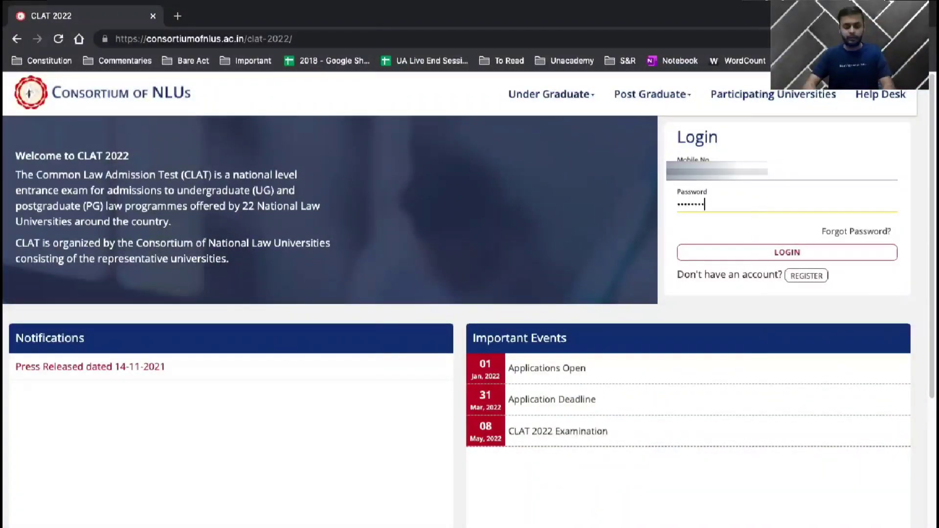
key(Return)
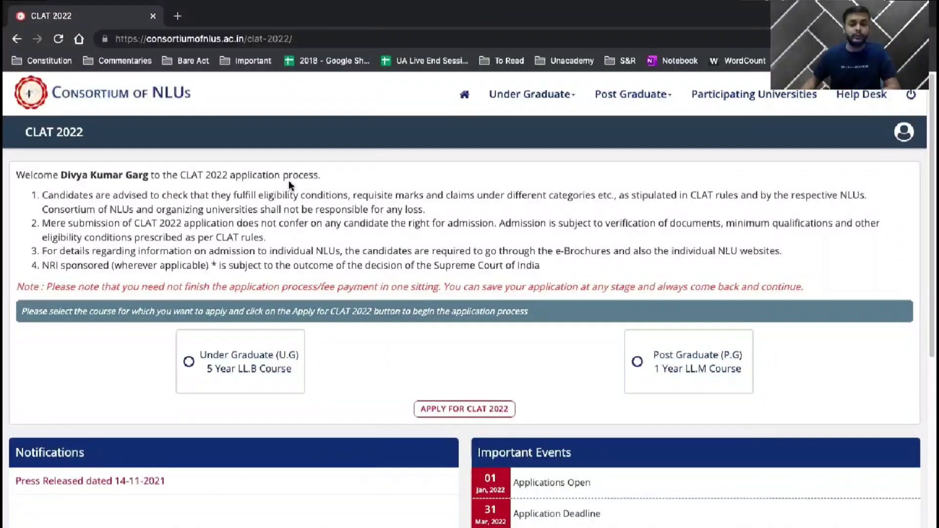
Step: Choose the Under Graduate (U.G) 5 Year LL.B course and confirm applying for CLAT 2022
click(191, 362)
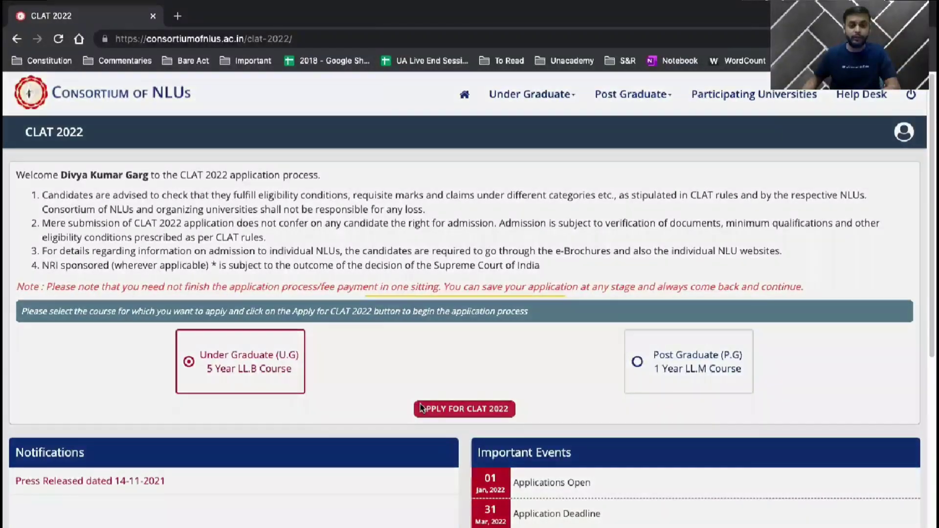
click(422, 408)
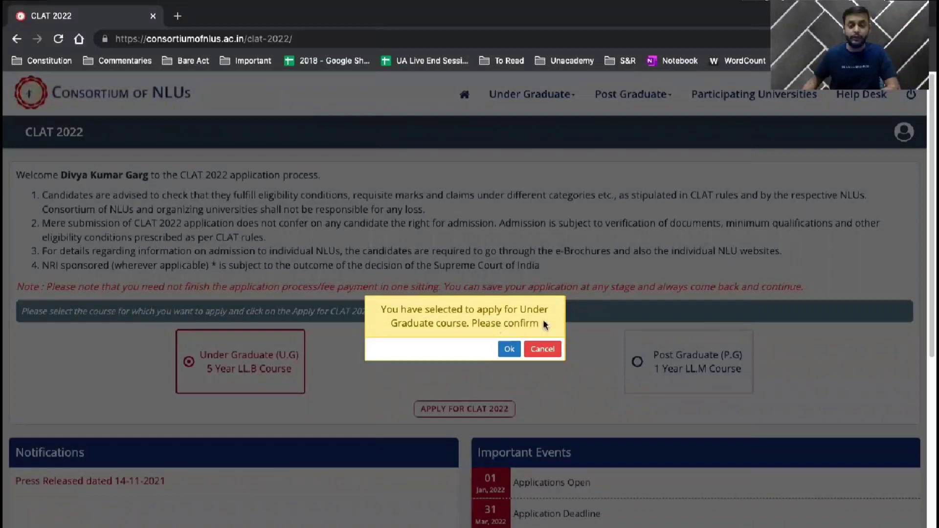
click(510, 348)
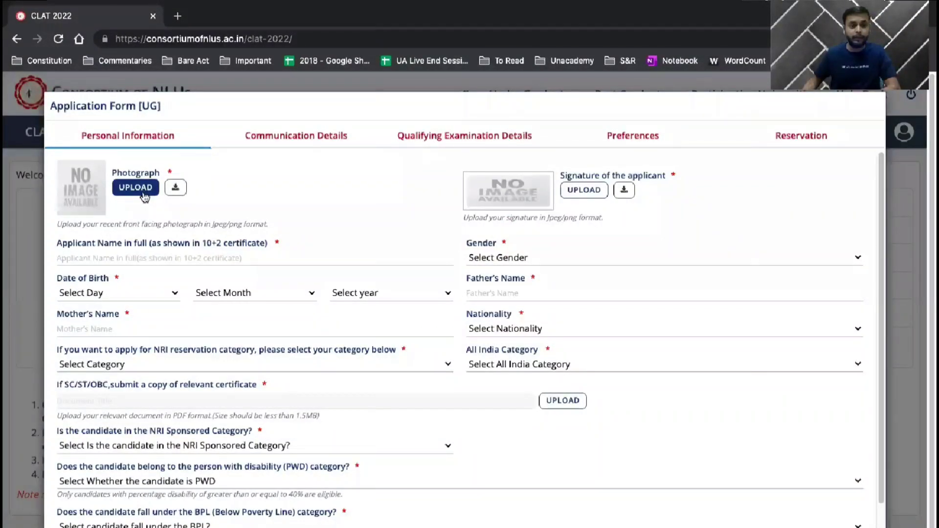
Step: Enter the applicant's full name and set the date of birth to 09 Jan 1995
click(87, 252)
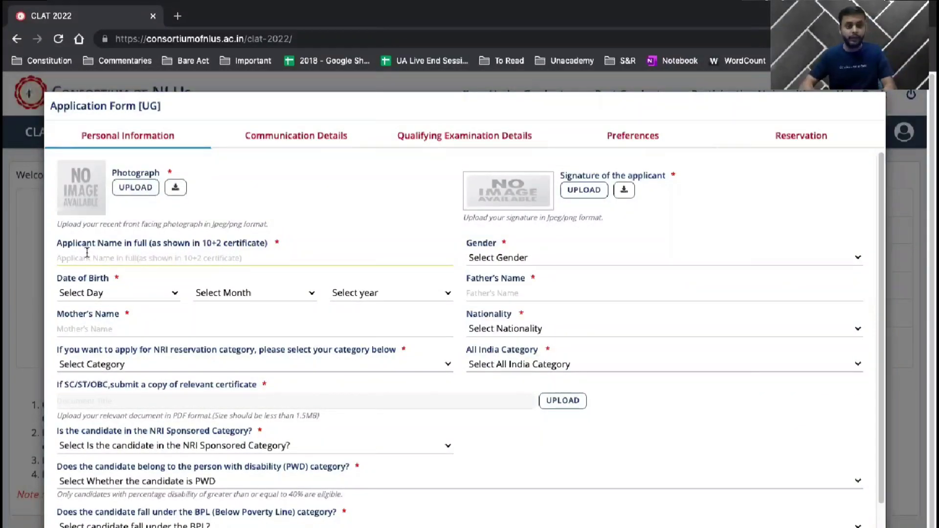
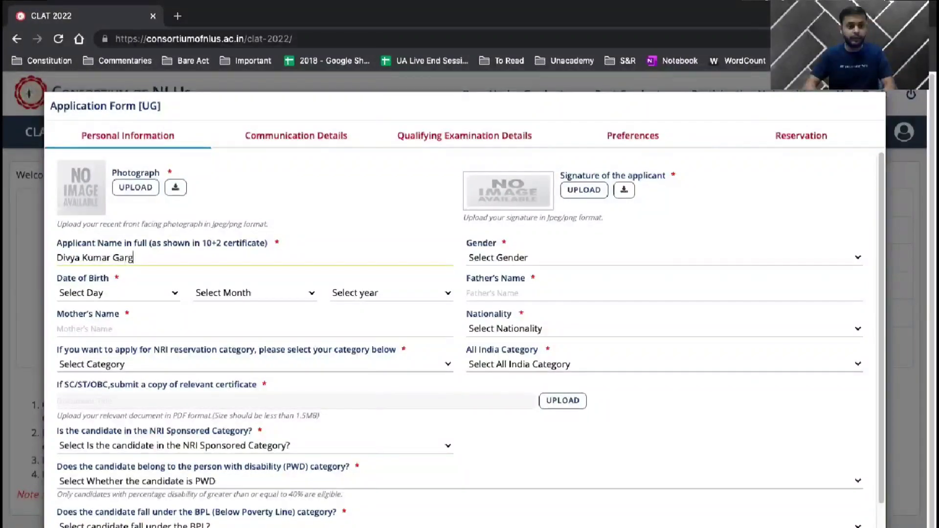
click(202, 292)
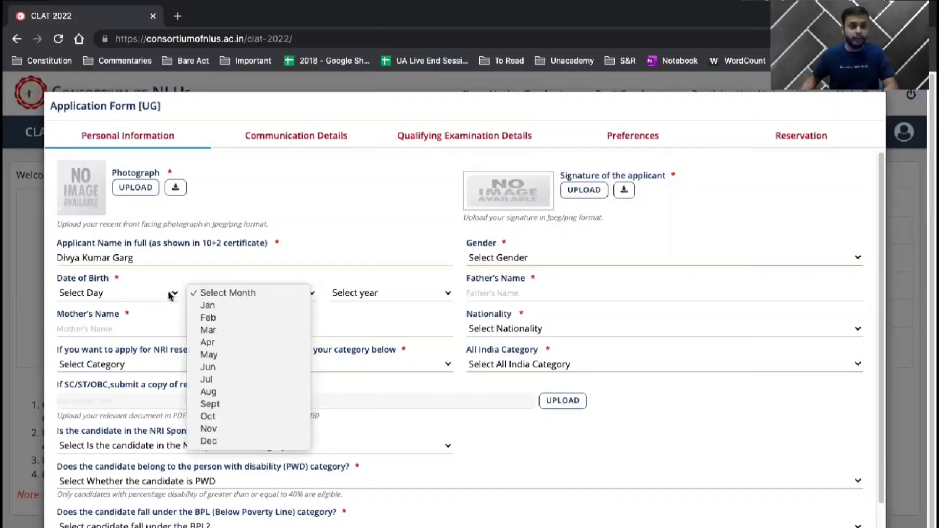
click(170, 293)
click(170, 293)
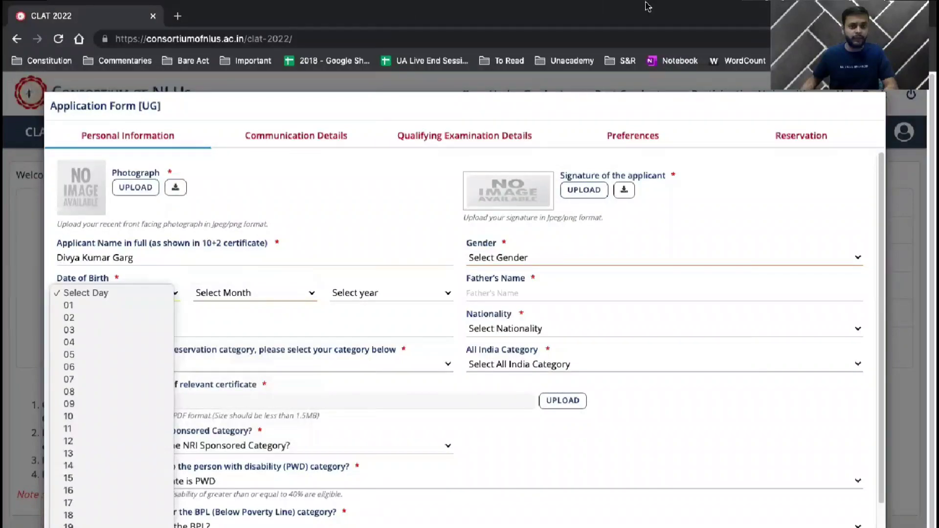
click(98, 404)
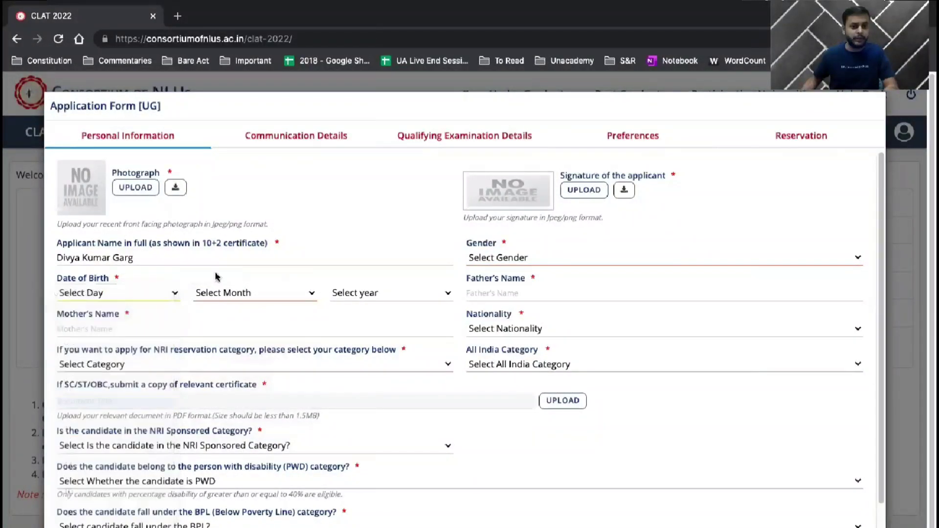
click(222, 294)
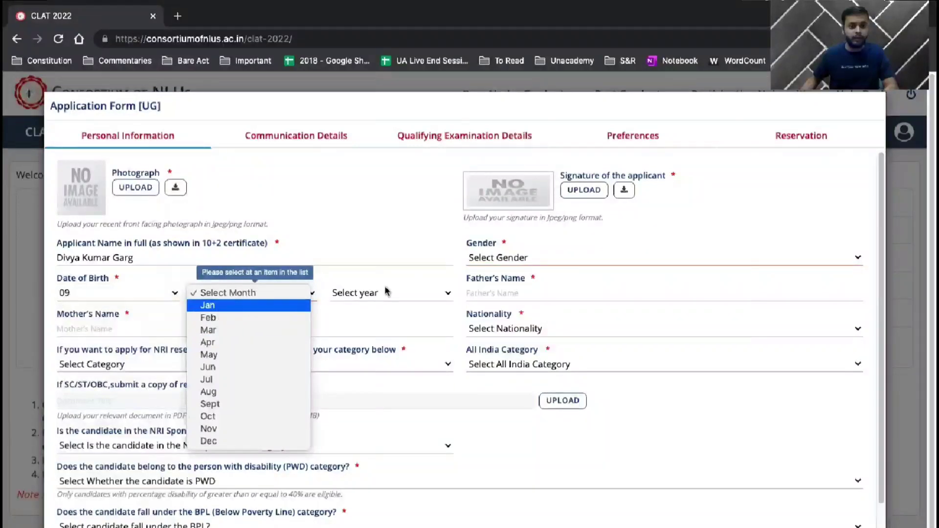
click(211, 306)
click(372, 293)
click(355, 478)
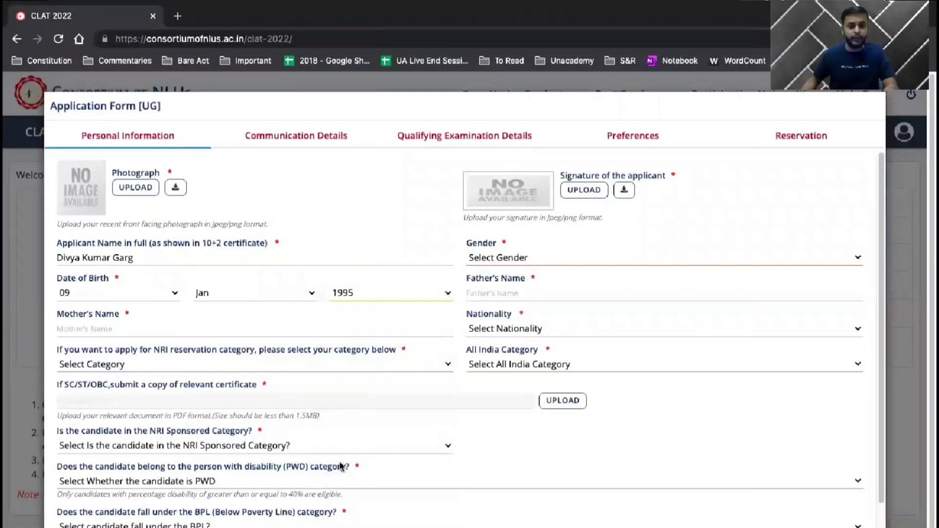
Step: Enter mother's name ABCD, father's name EFGH, gender Male, nationality Indian, category General
click(161, 330)
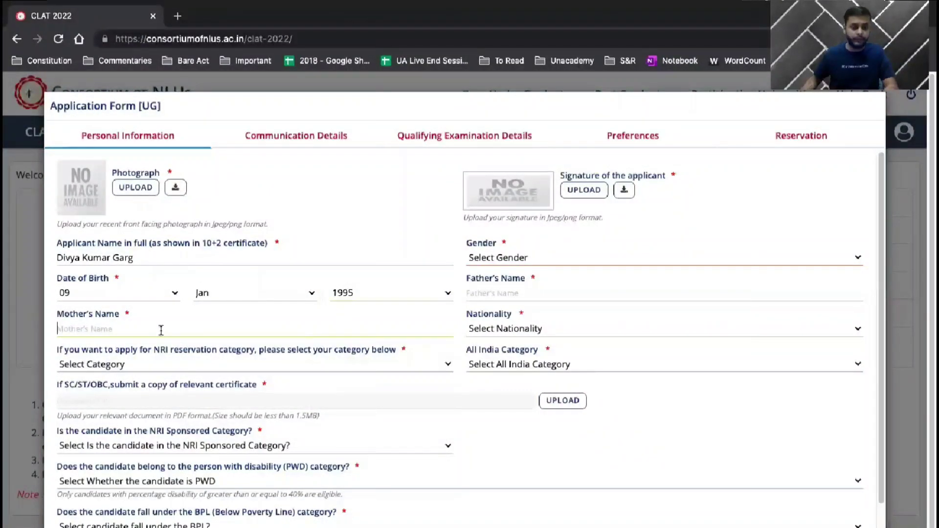
text(ABCD)
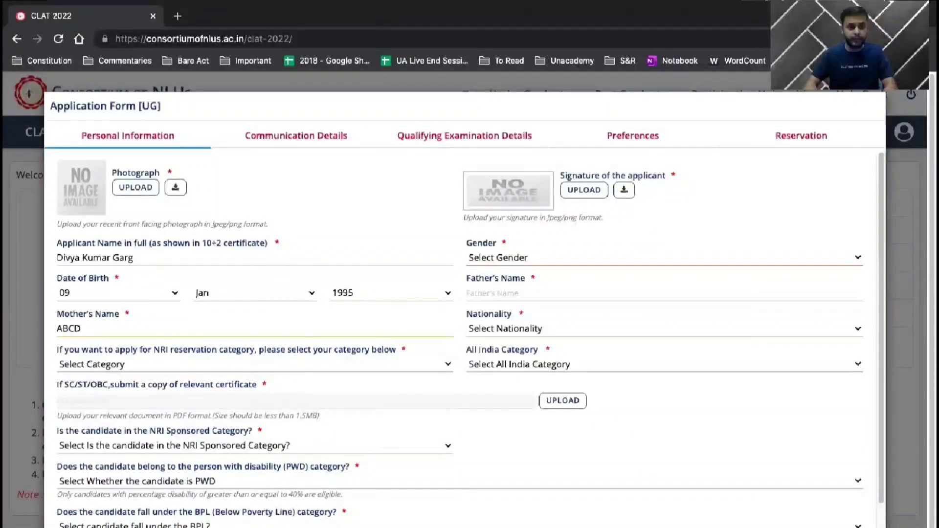
click(596, 260)
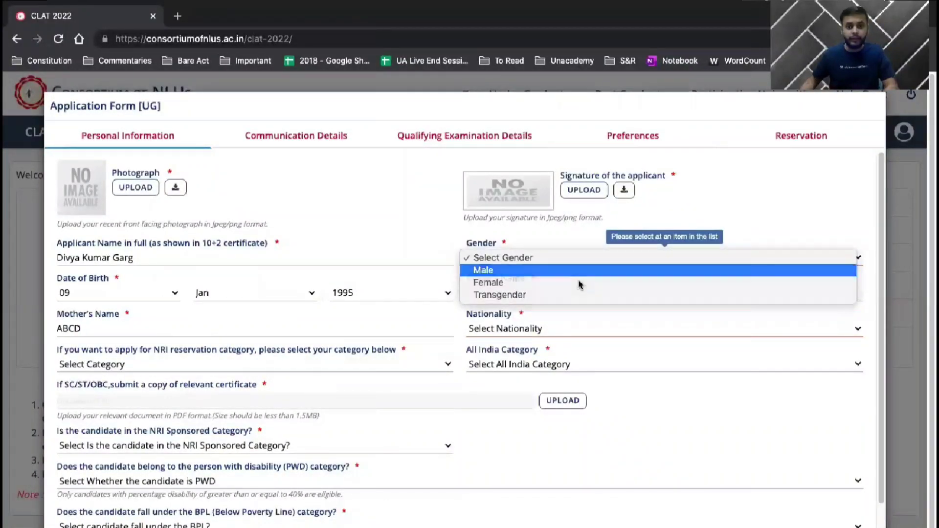
click(587, 270)
click(553, 296)
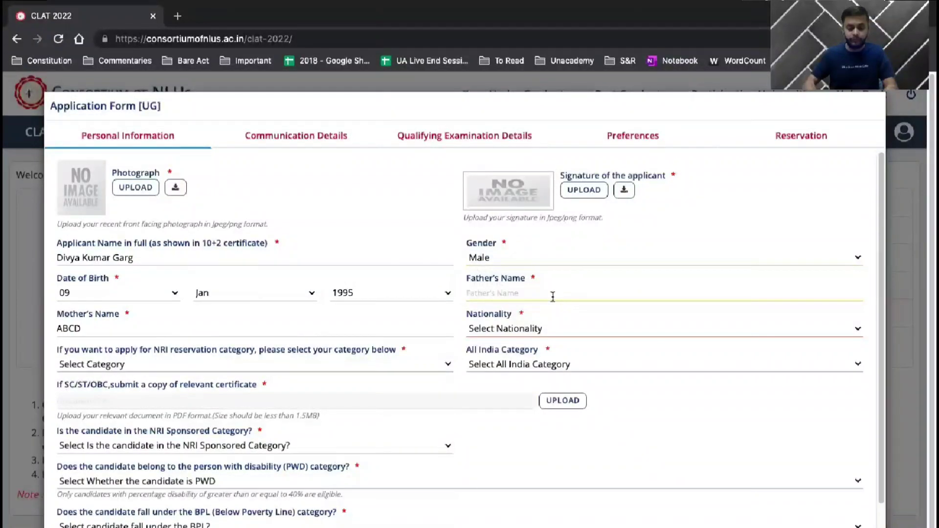
text(EFGH)
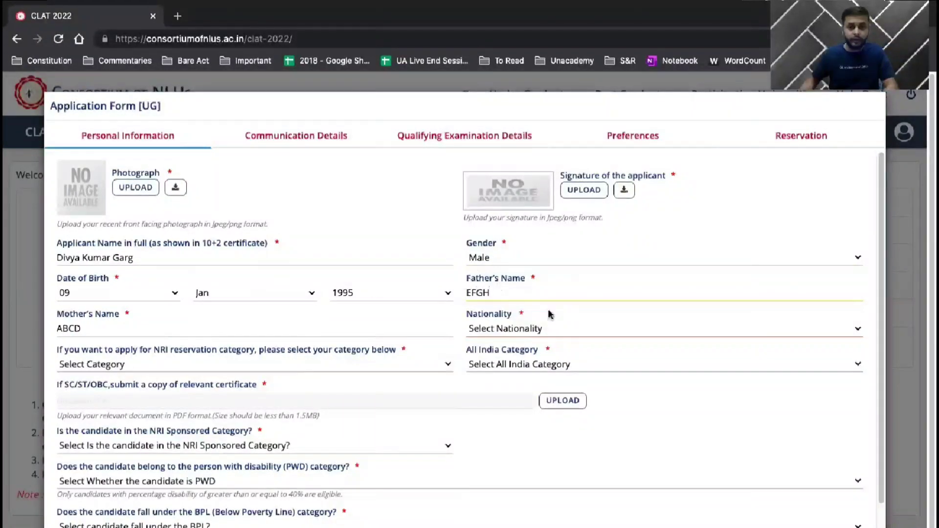
click(536, 328)
click(524, 343)
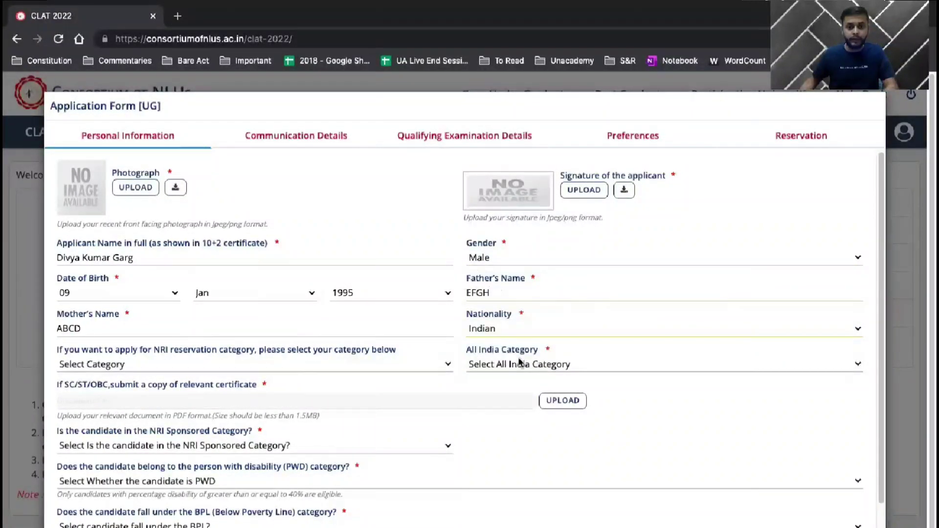
click(520, 363)
click(513, 376)
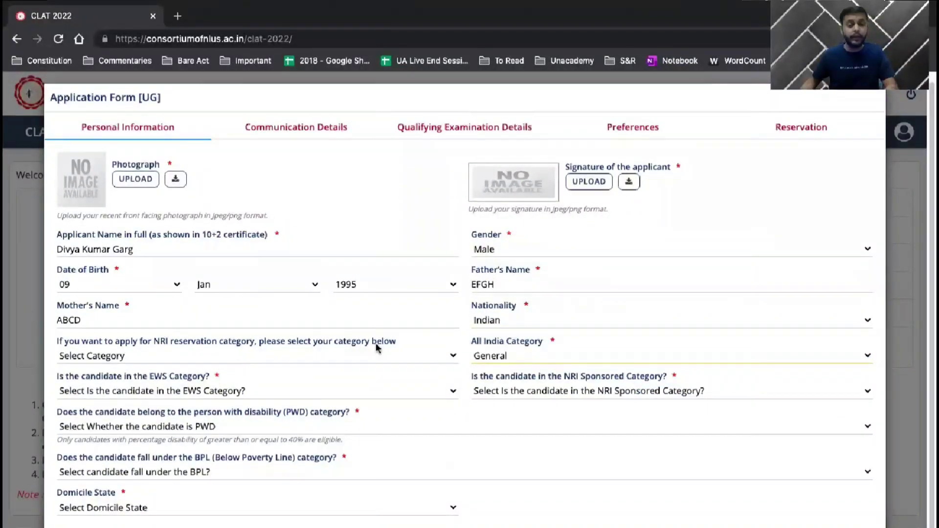
click(500, 357)
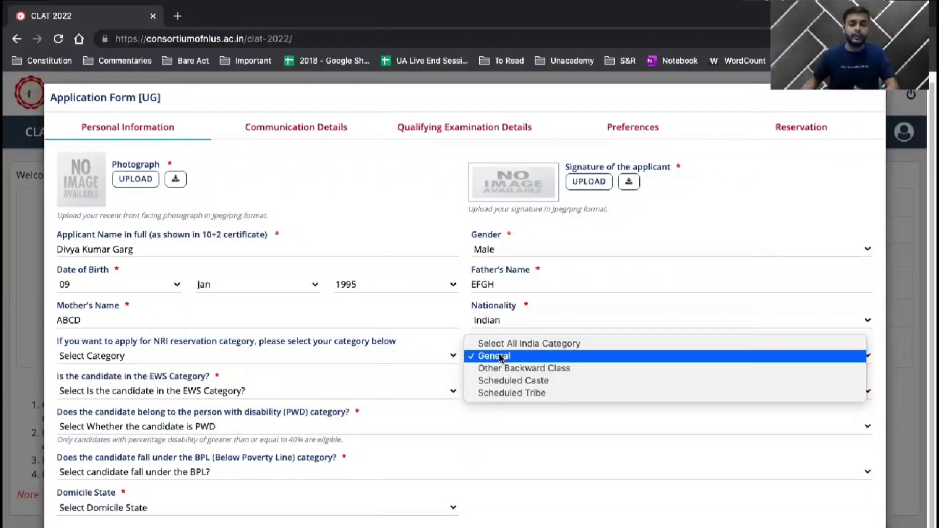
click(500, 358)
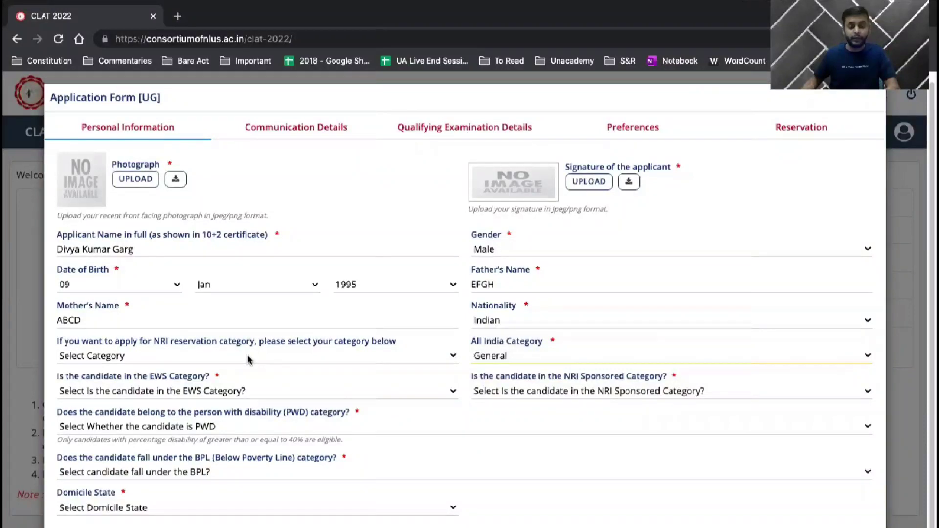
click(248, 359)
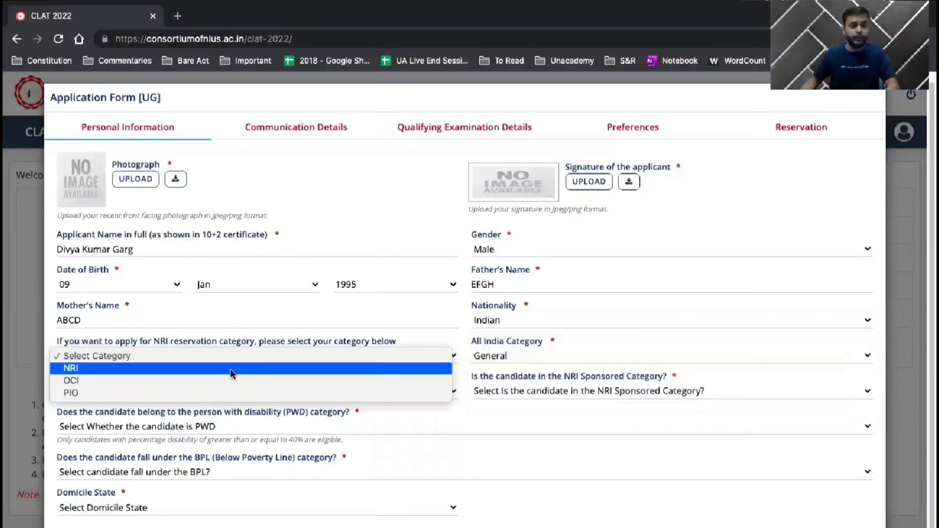
click(243, 357)
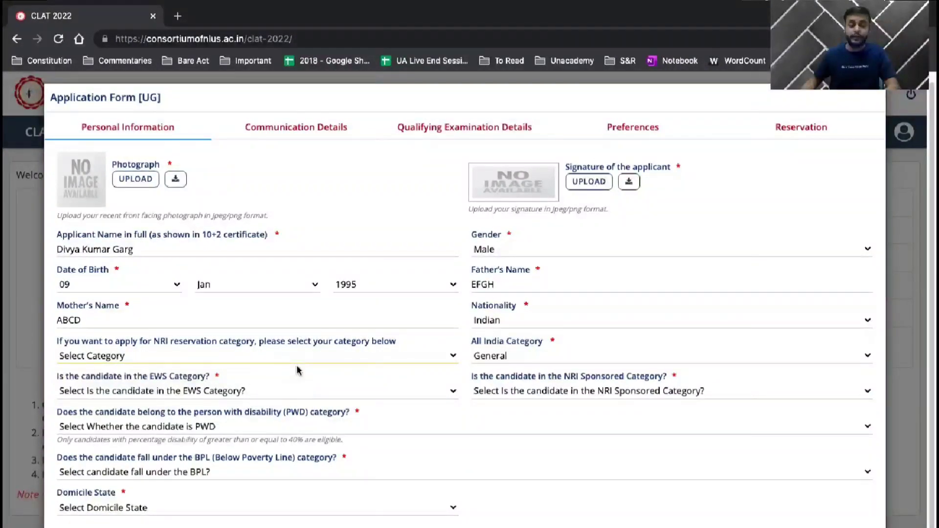
Step: Answer EWS Yes, PWD No and BPL No
click(283, 390)
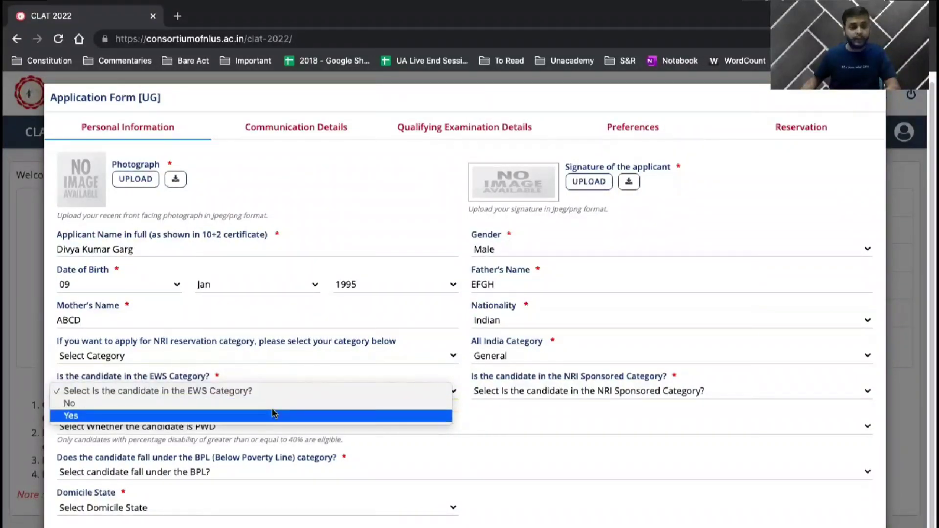
click(274, 413)
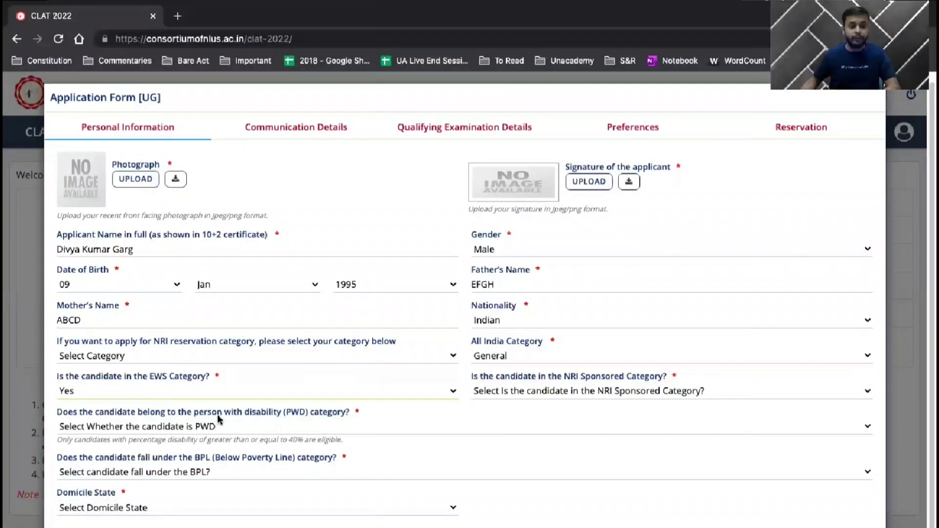
click(274, 432)
click(268, 438)
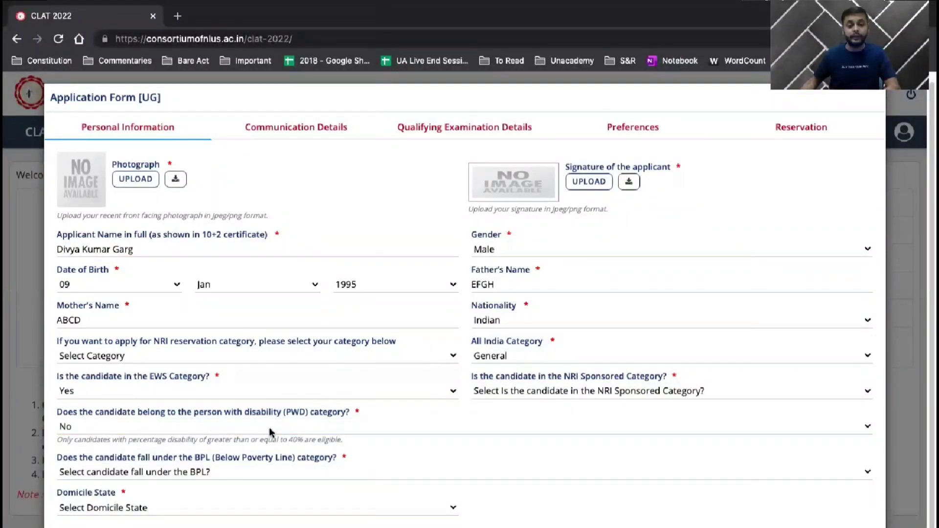
click(269, 429)
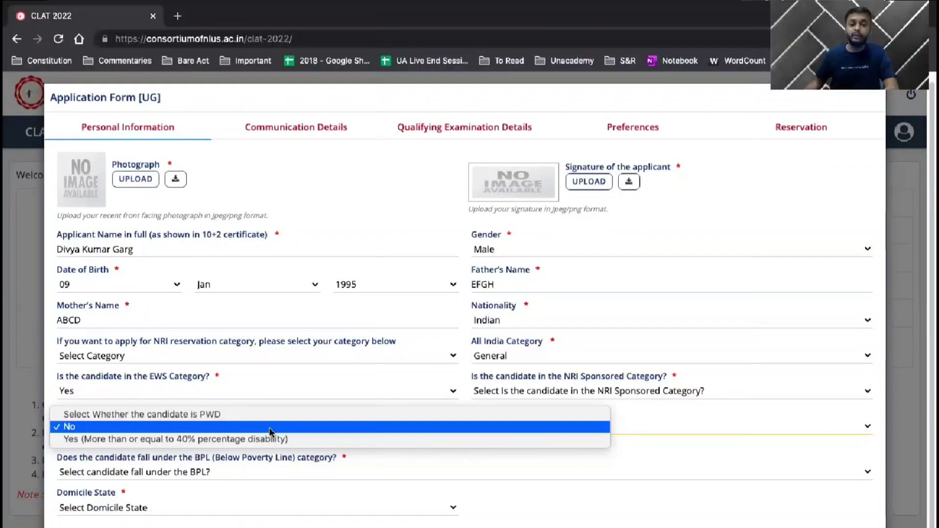
click(269, 427)
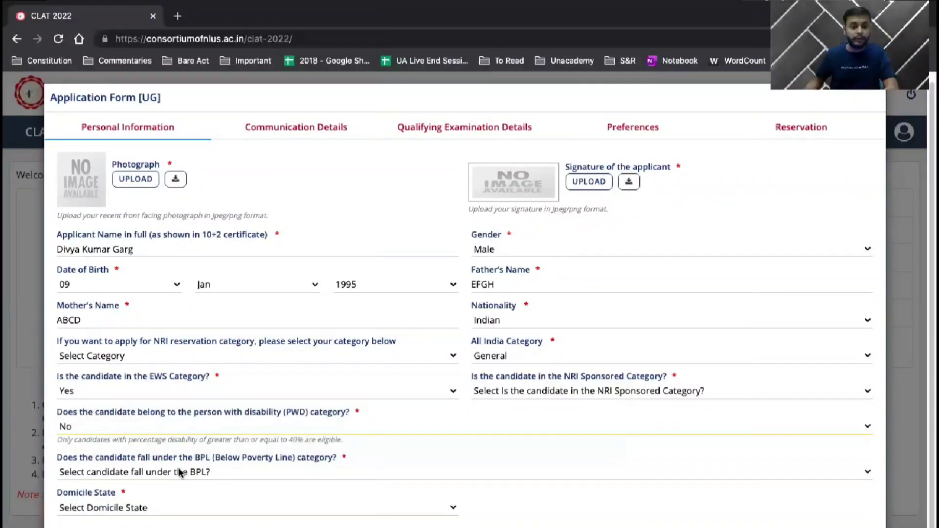
click(271, 476)
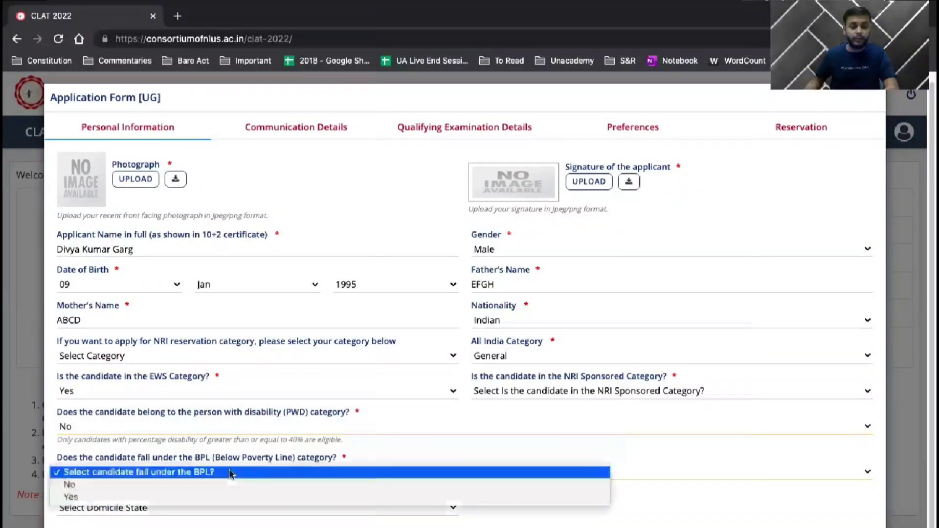
click(214, 493)
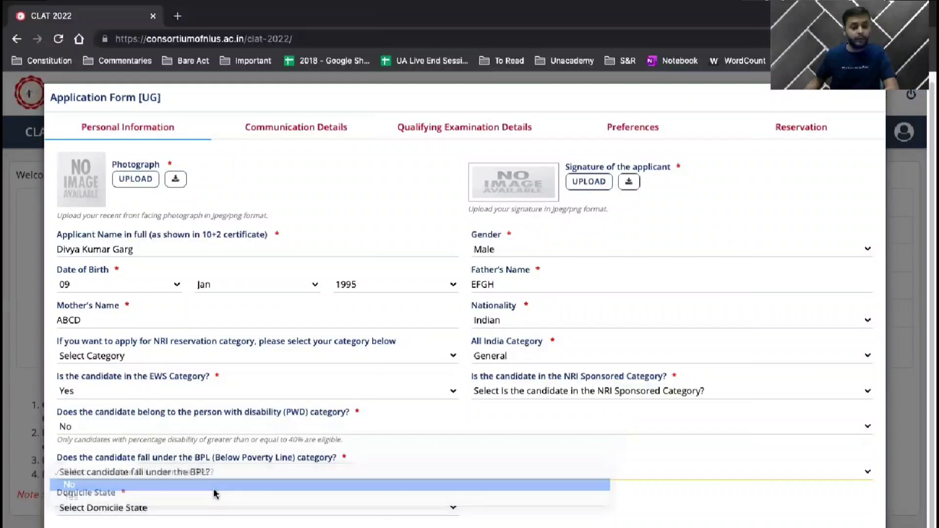
Step: Set the domicile state to Madhya Pradesh and accept the eligibility alert
click(240, 512)
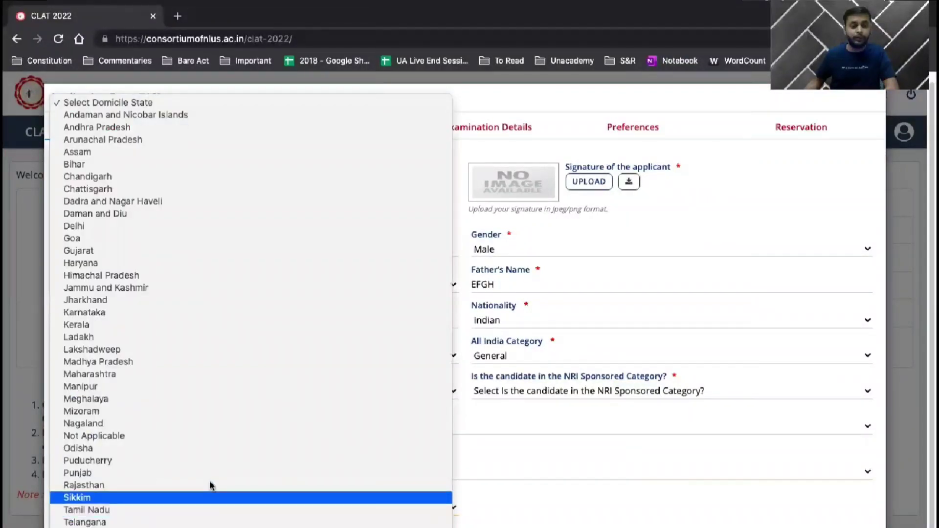
click(144, 359)
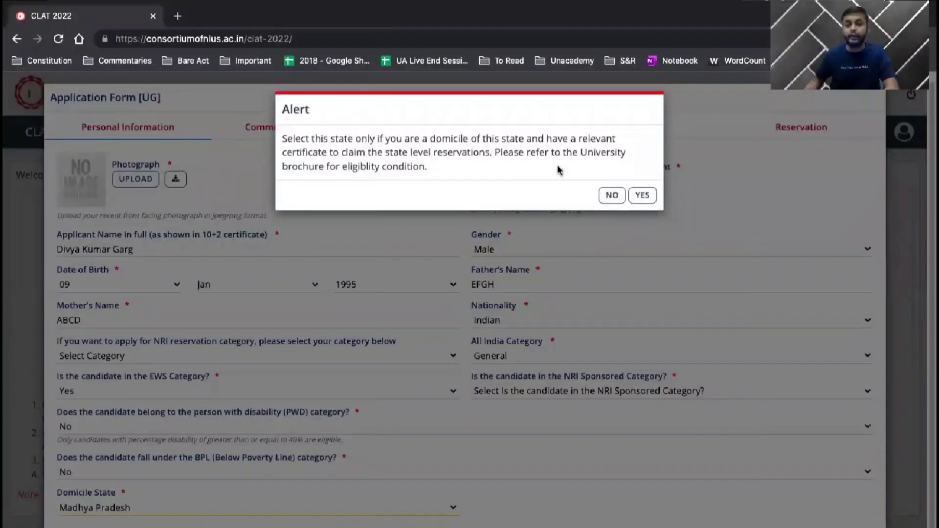
click(641, 195)
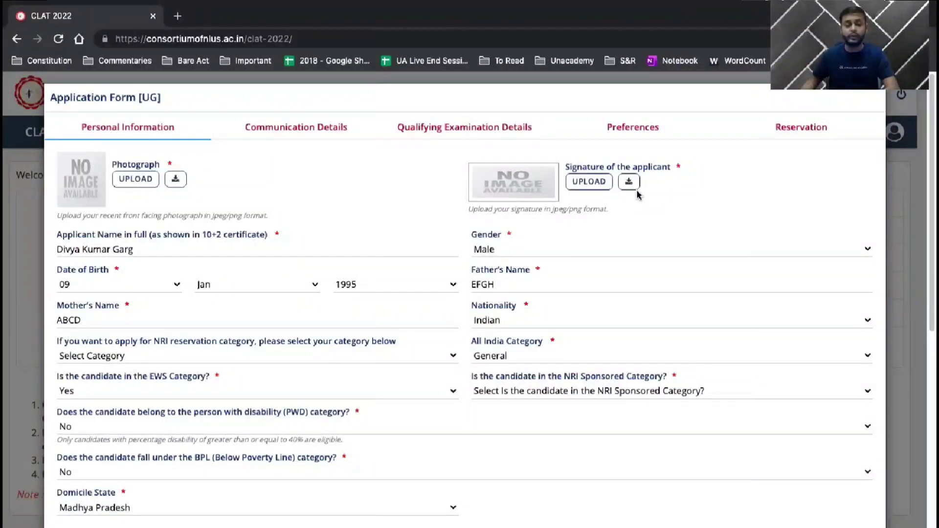
scroll(577, 403, down, 2)
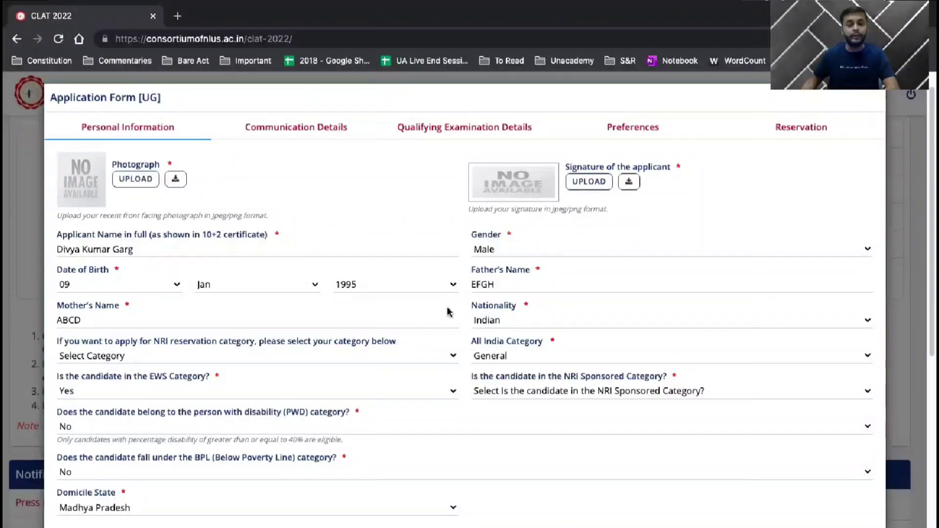
Step: Upload and crop the applicant's photograph
click(137, 181)
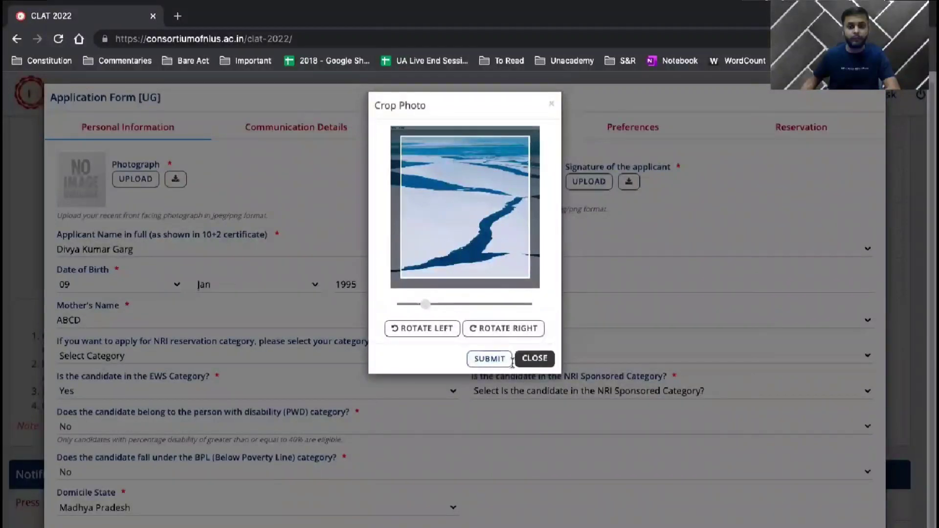
click(488, 361)
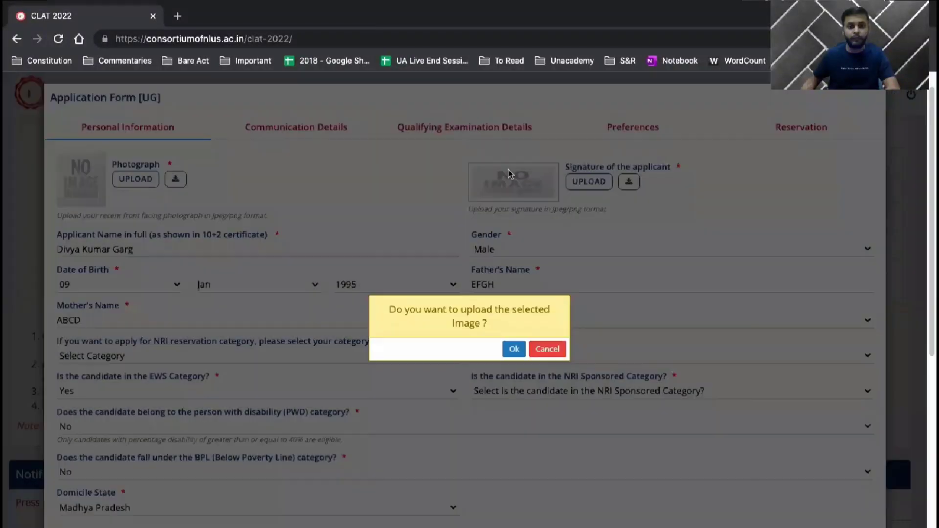
click(513, 349)
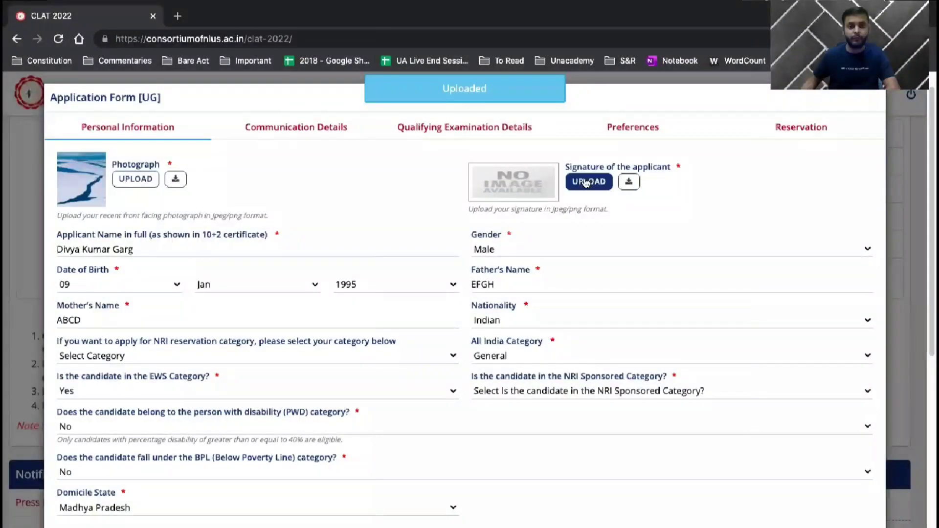
Step: Upload and crop the applicant's signature image
click(586, 182)
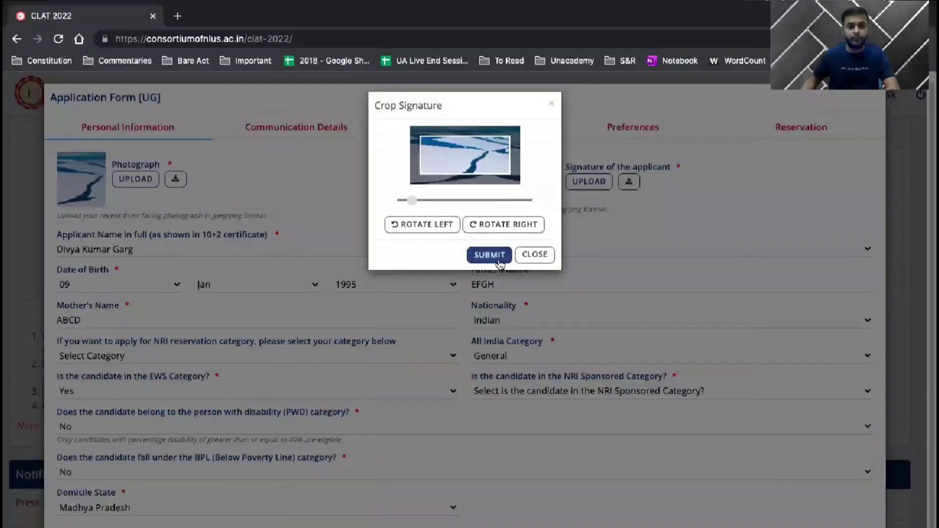
click(494, 258)
click(514, 349)
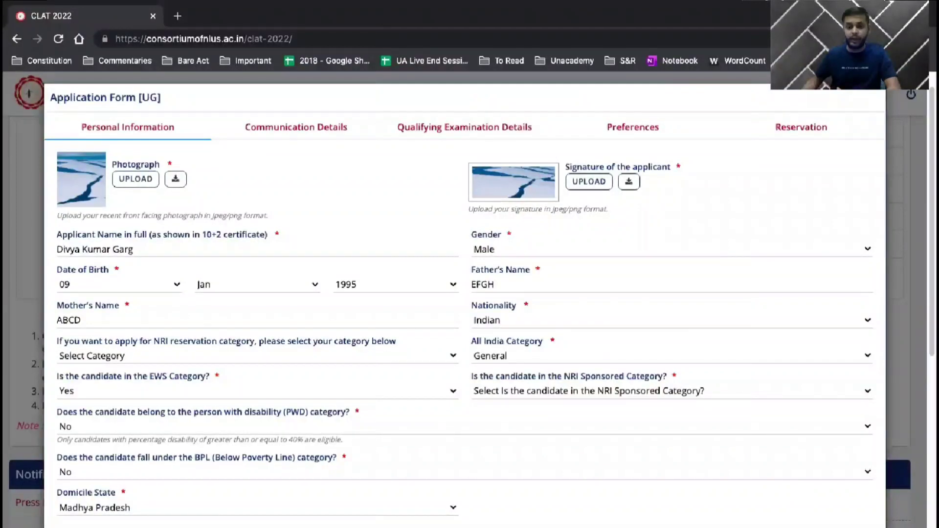
Step: Enter correspondence address ABCD, Madhya Pradesh, district Agar, PIN 465441
click(296, 127)
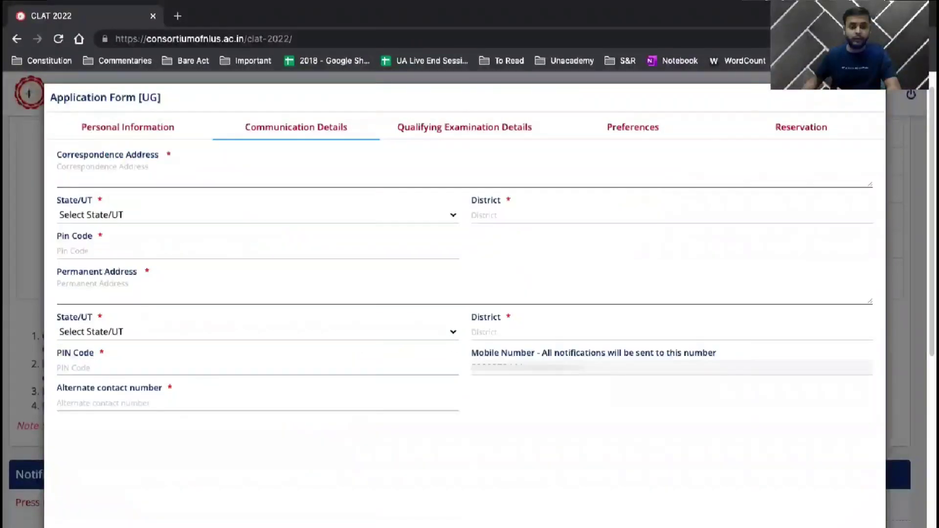
scroll(226, 427, down, 1)
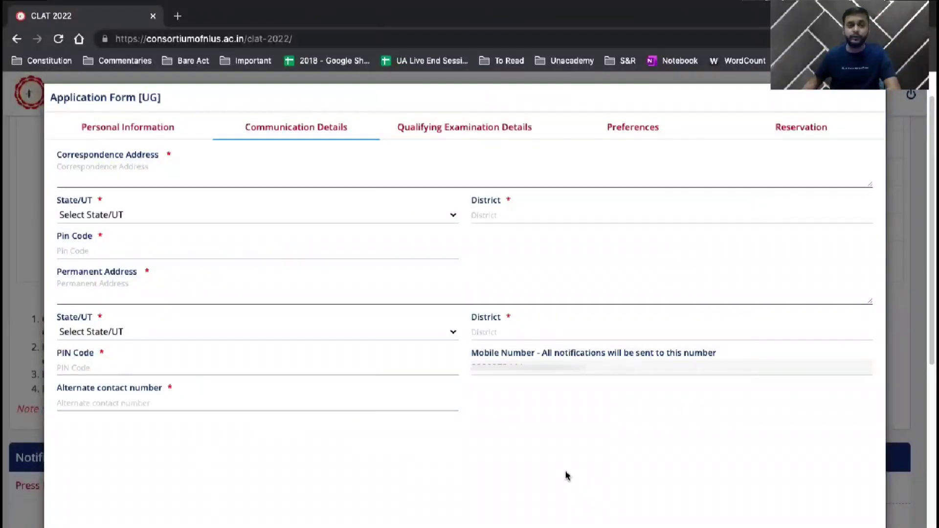
click(158, 174)
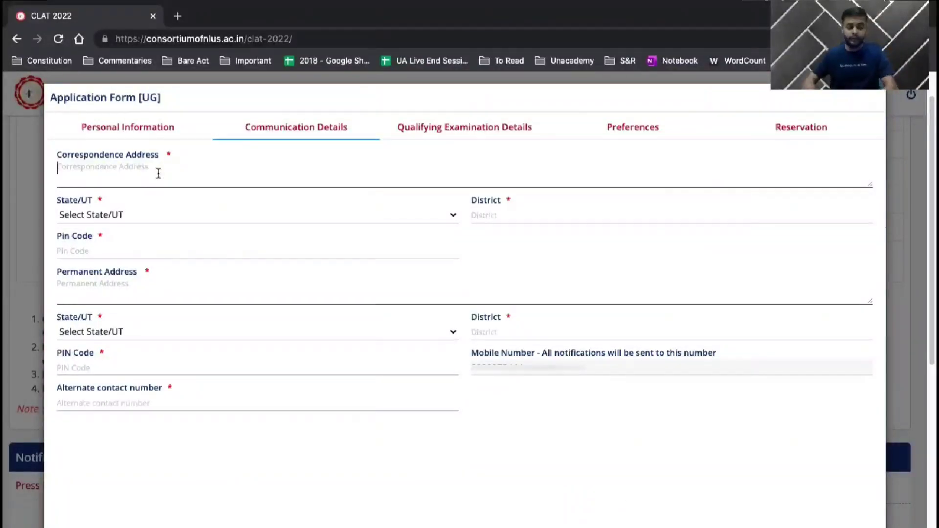
text(ABCD)
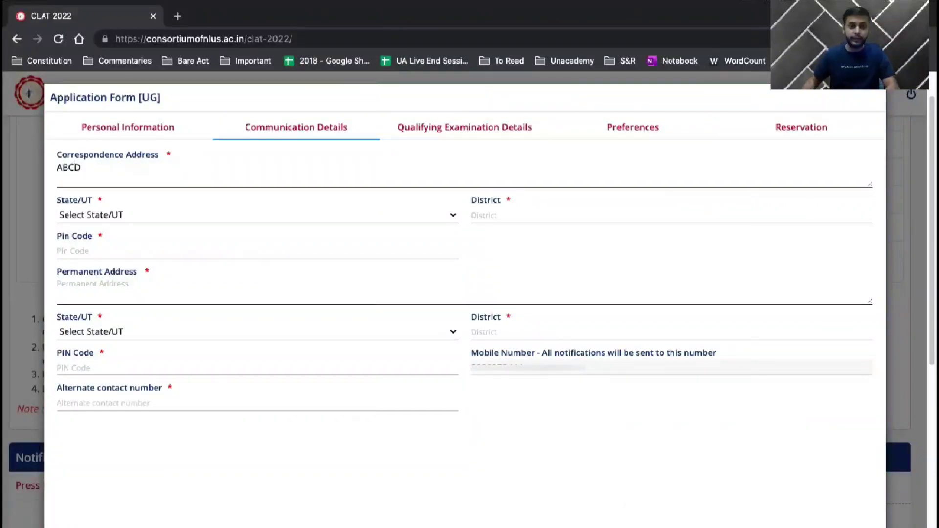
click(160, 215)
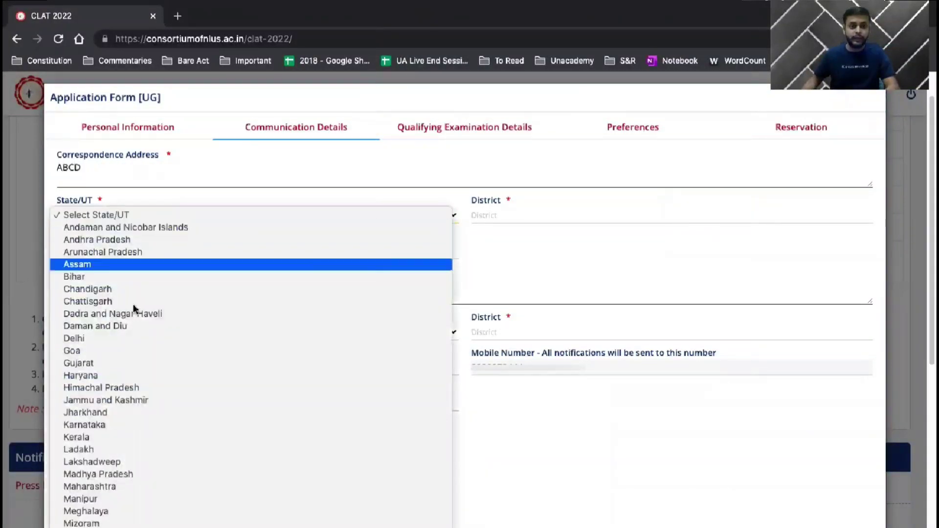
click(105, 474)
click(491, 213)
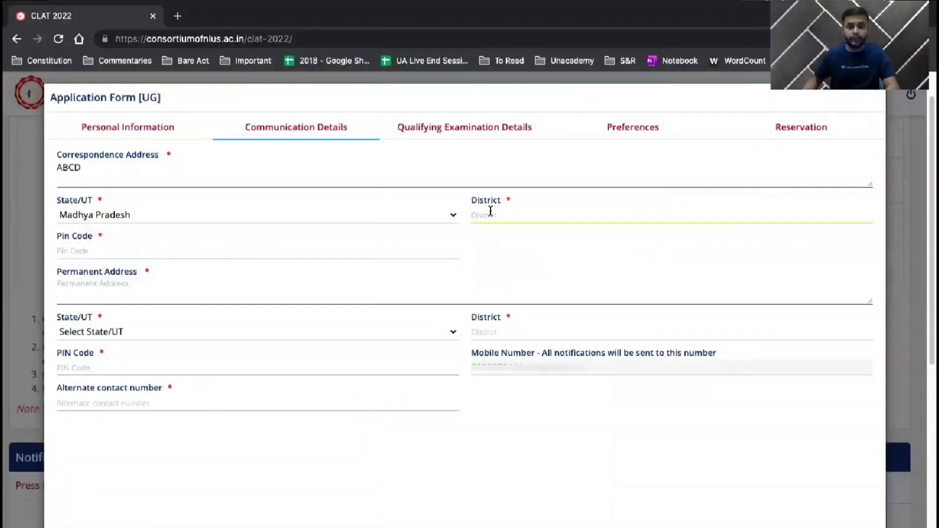
text(Agar)
key(Tab)
text(465441)
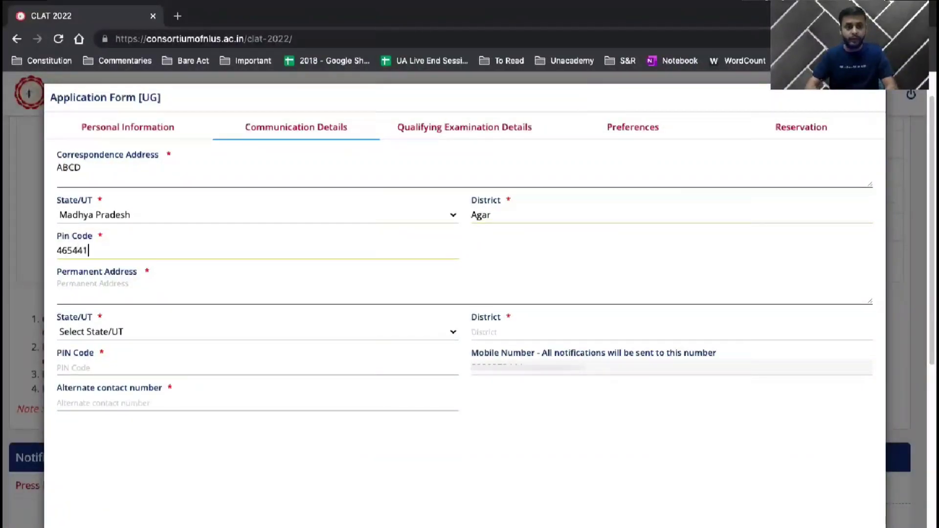
Step: Enter permanent address ABCD, Madhya Pradesh, Agar, PIN 46554441, plus the alternate contact number
key(Tab)
text(ABCD)
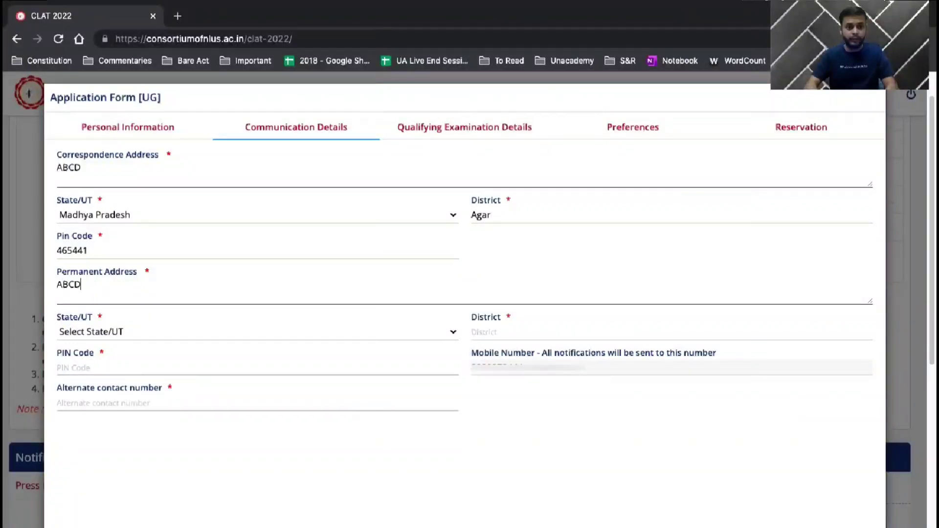
key(Tab)
key(space)
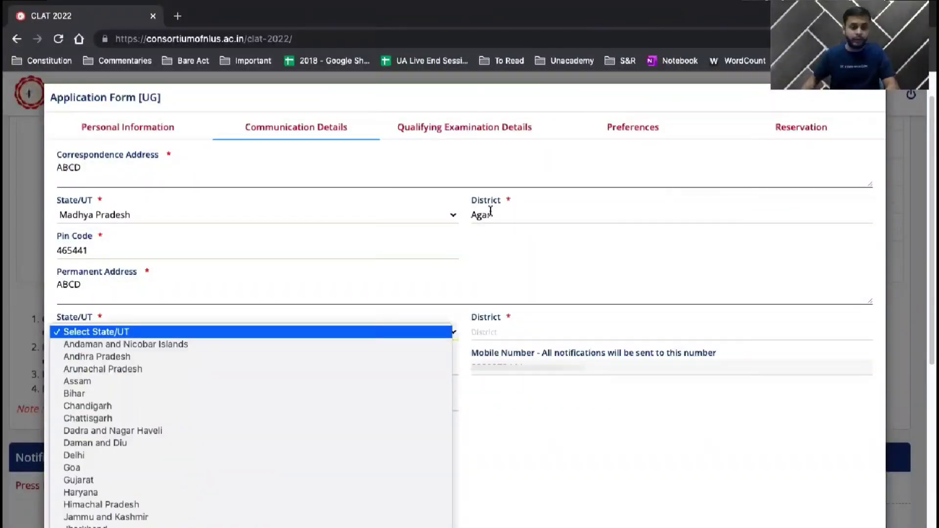
scroll(147, 523, down, 5)
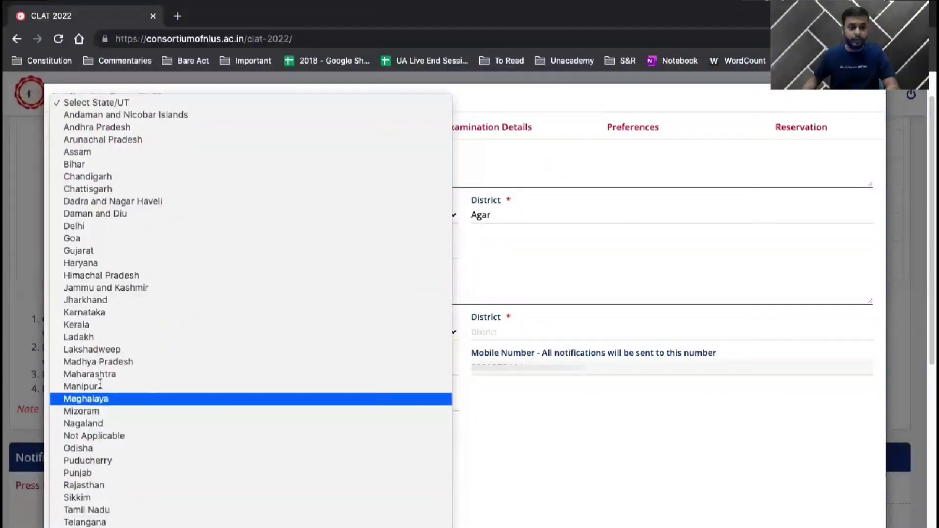
click(111, 362)
click(498, 324)
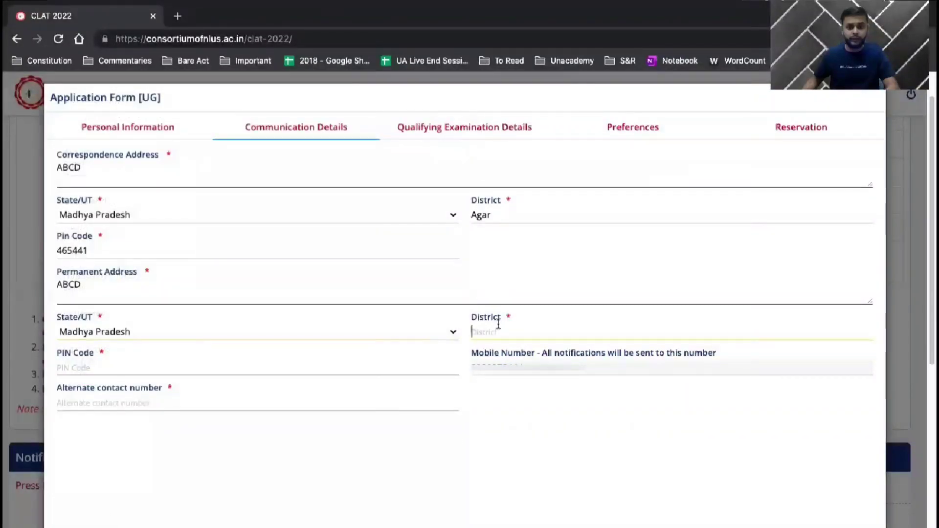
text(Agar)
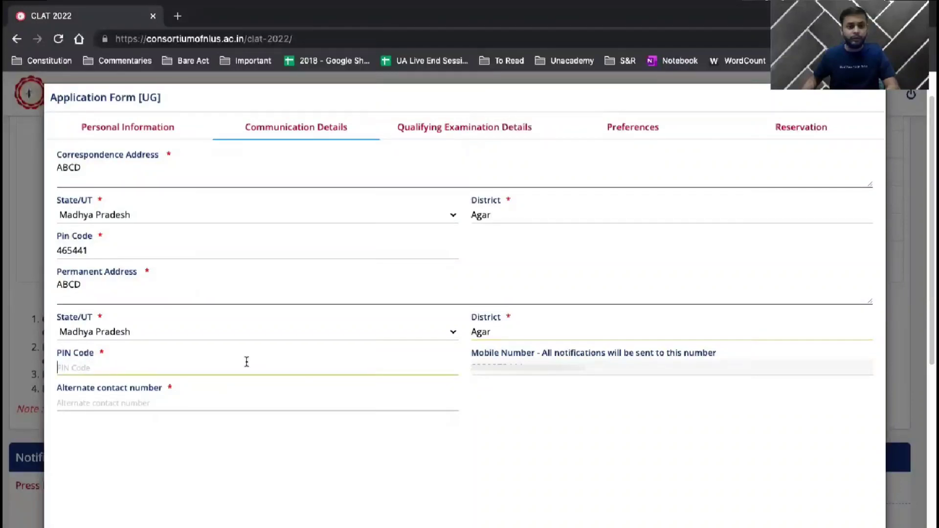
text(46554)
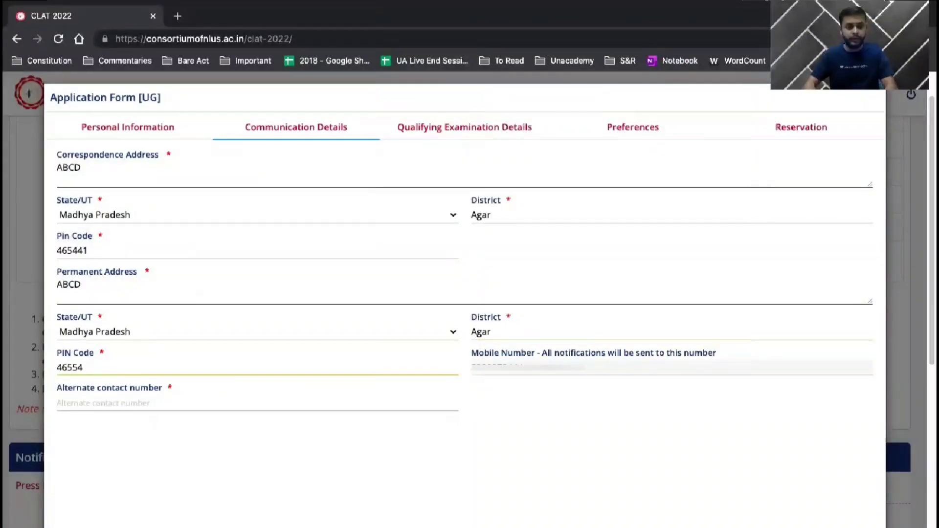
text(441)
key(Tab)
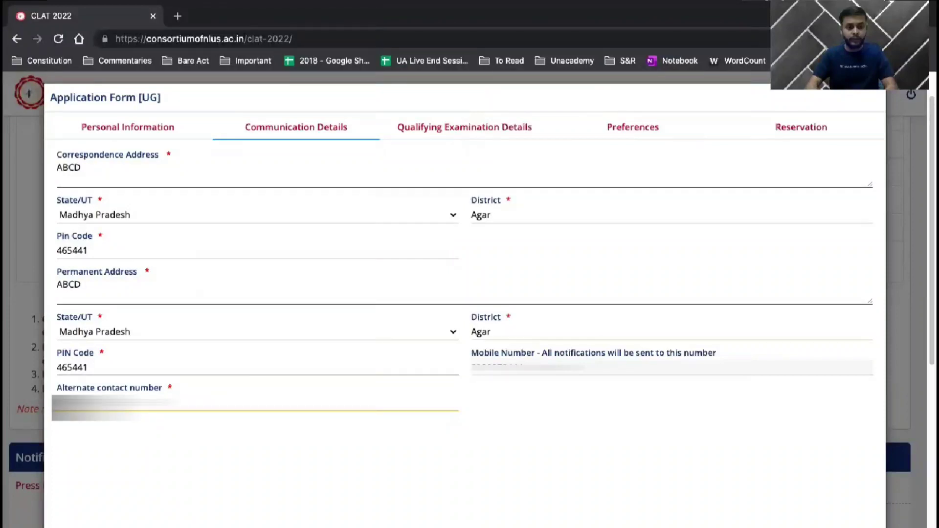
text(*)
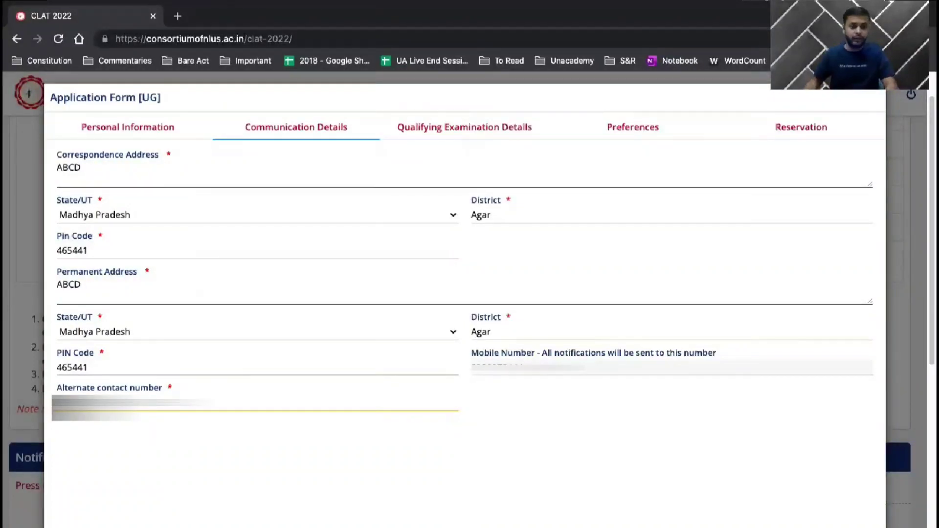
scroll(273, 444, down, 1)
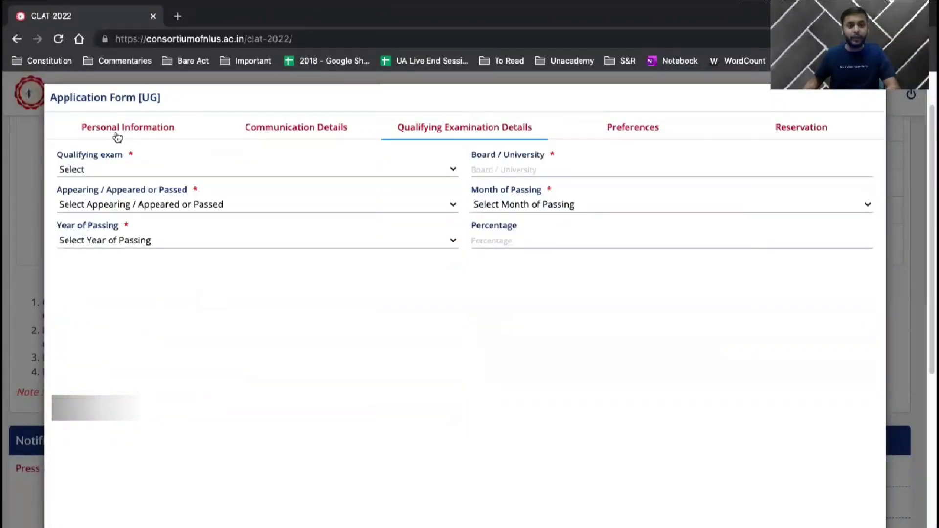
Step: Record the qualifying exam as 10+2 Commerce, board CBSE, Appearing/Appeared, passing May 2022
click(112, 171)
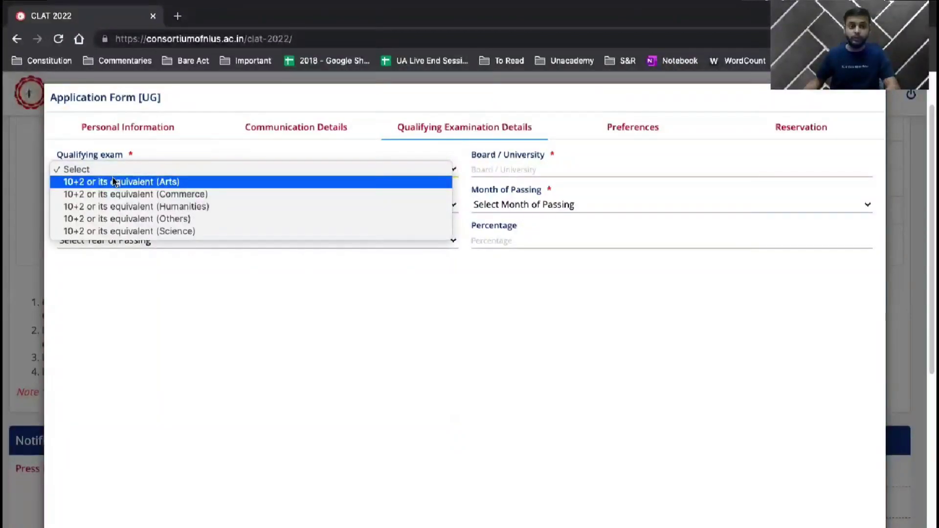
click(116, 194)
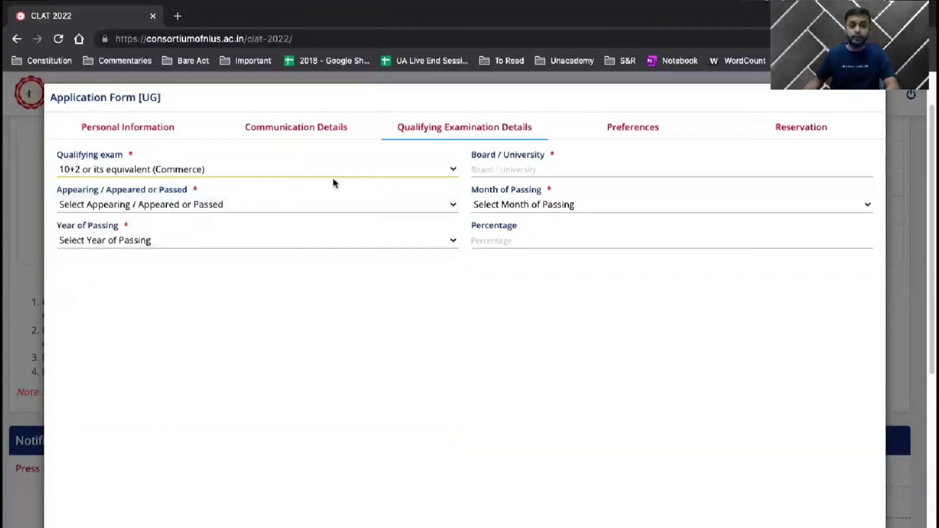
click(506, 173)
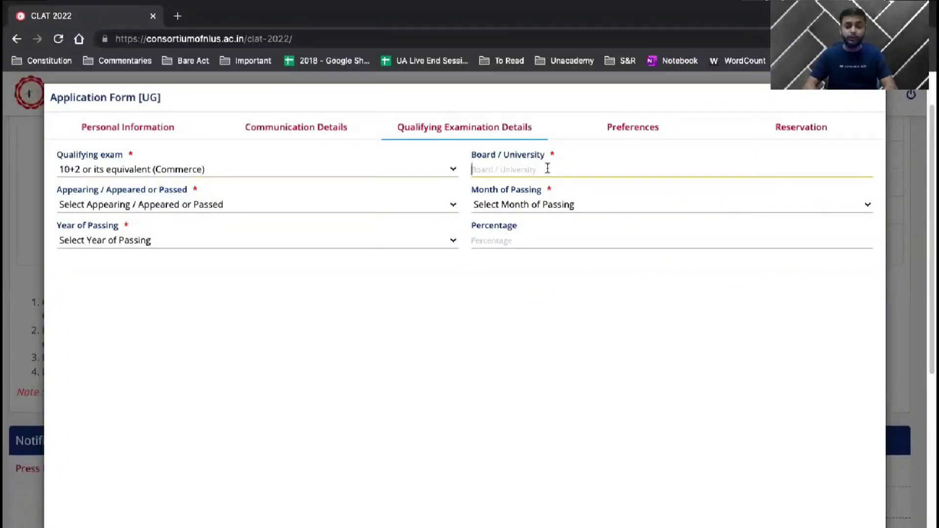
text(CBSE)
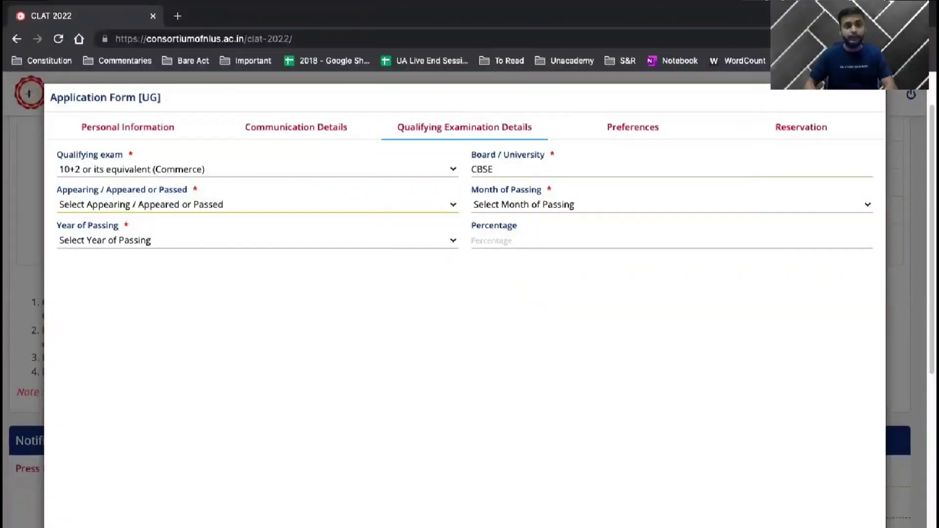
click(287, 204)
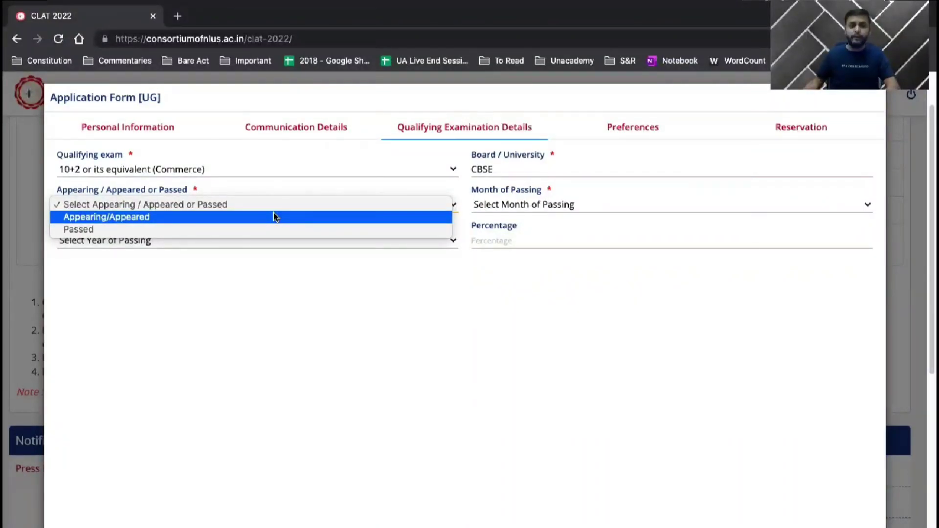
click(275, 217)
click(502, 204)
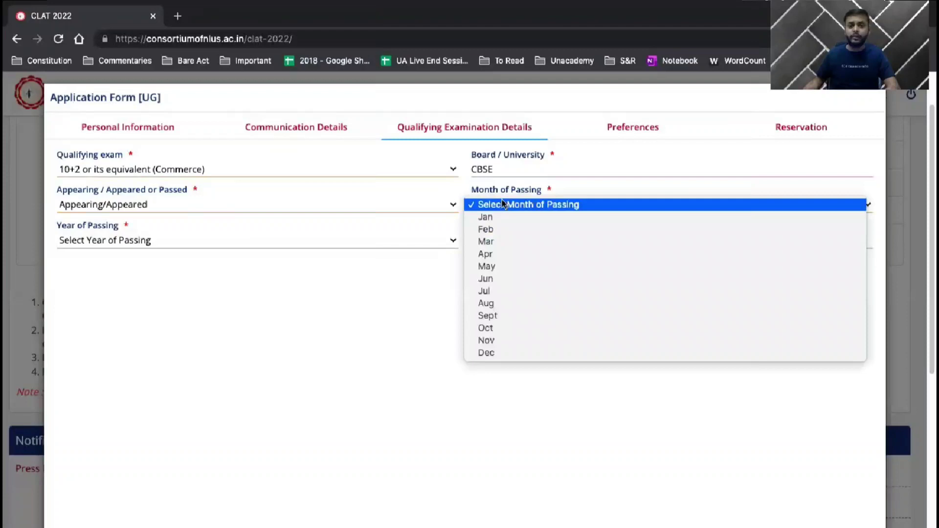
click(478, 260)
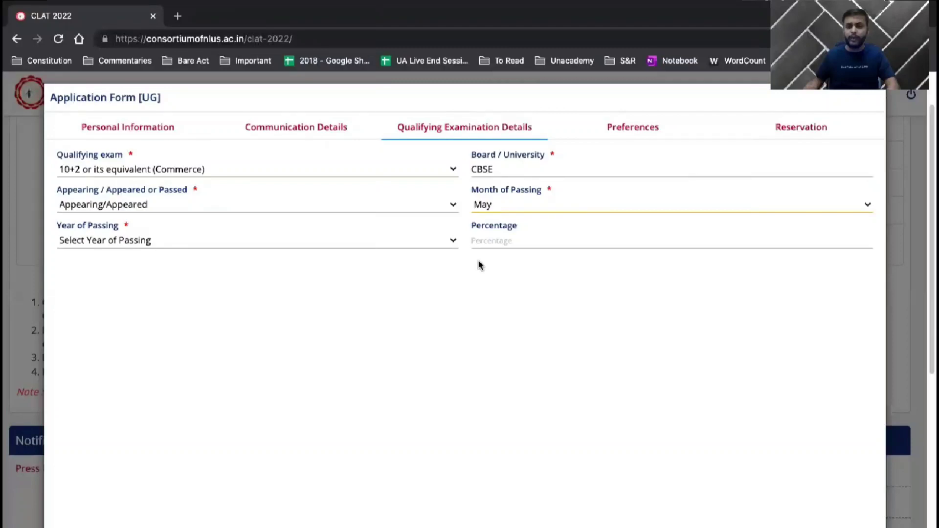
click(269, 240)
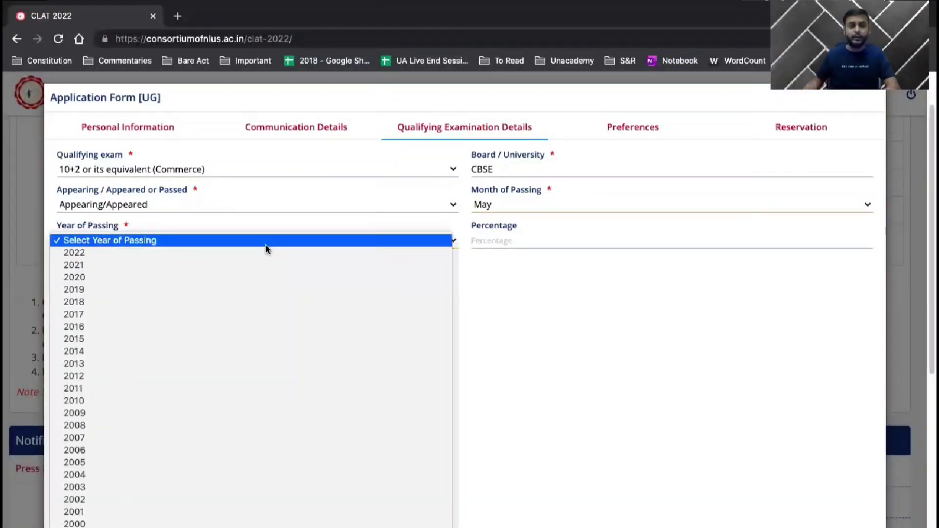
click(266, 250)
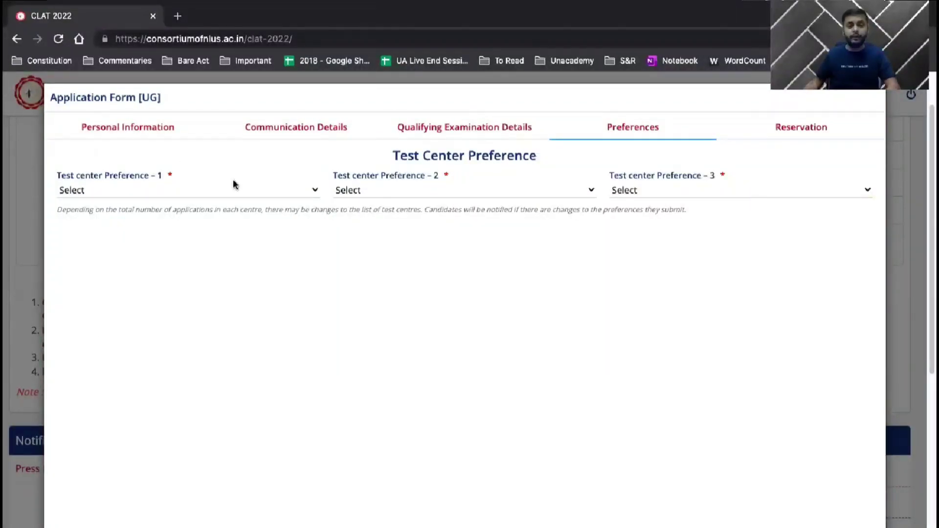
Step: Set test centre preferences to Indore, Bhopal and Calicut
click(233, 186)
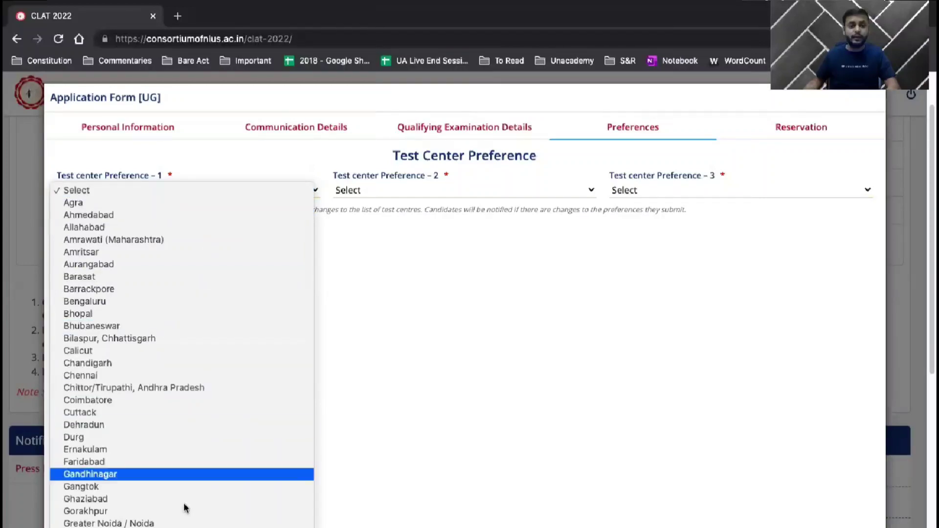
scroll(117, 455, down, 5)
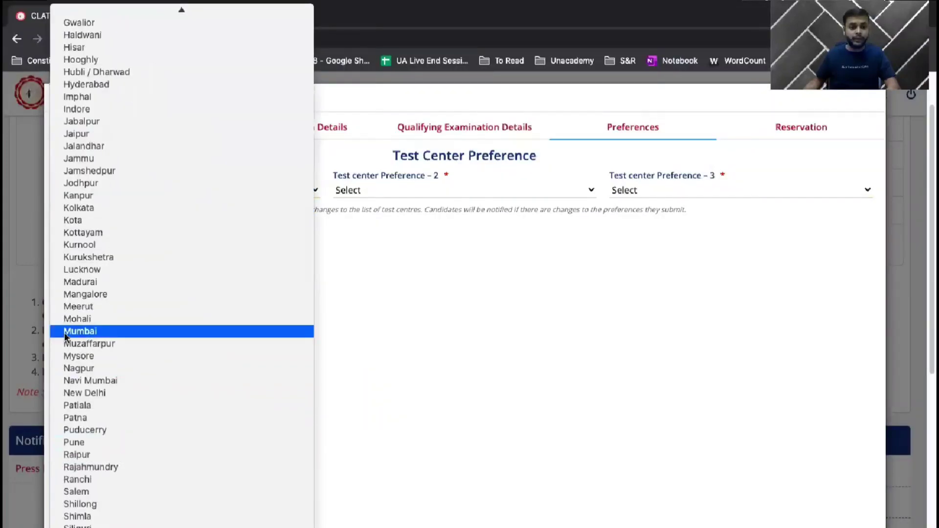
click(81, 108)
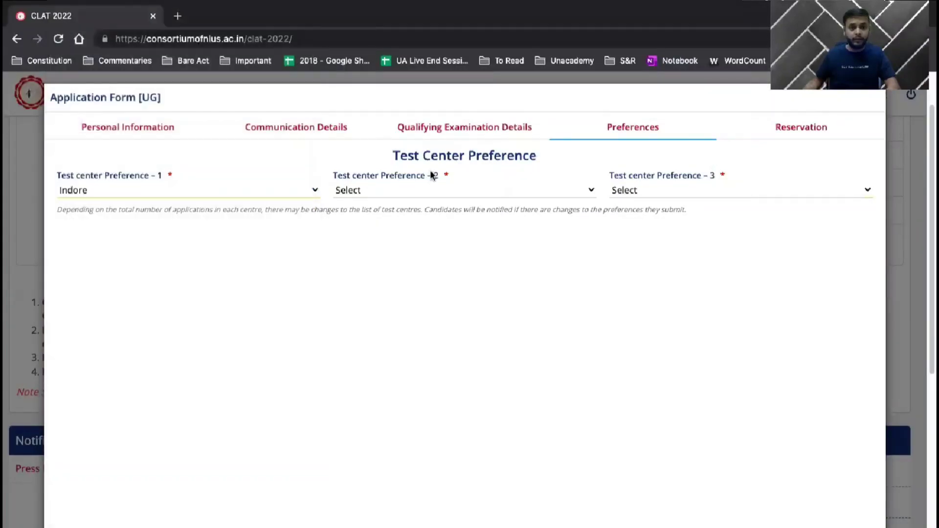
click(422, 190)
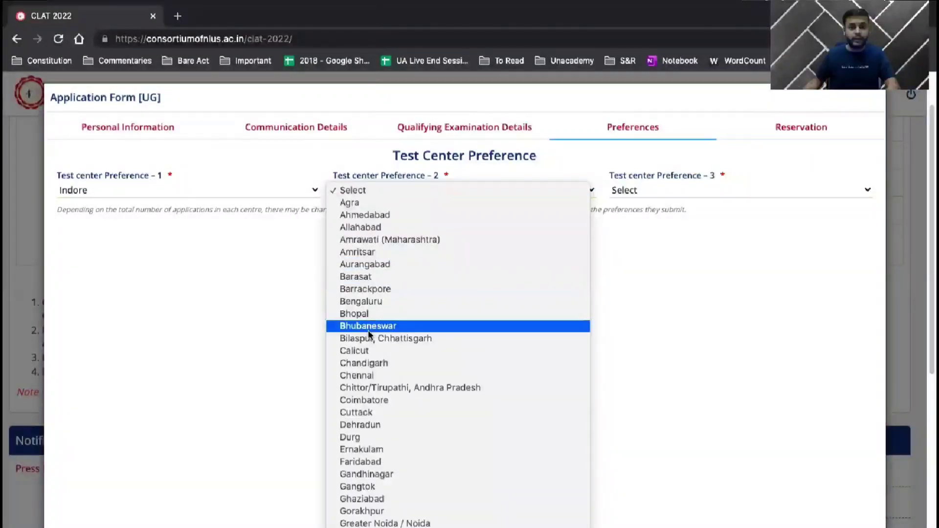
click(385, 313)
click(623, 191)
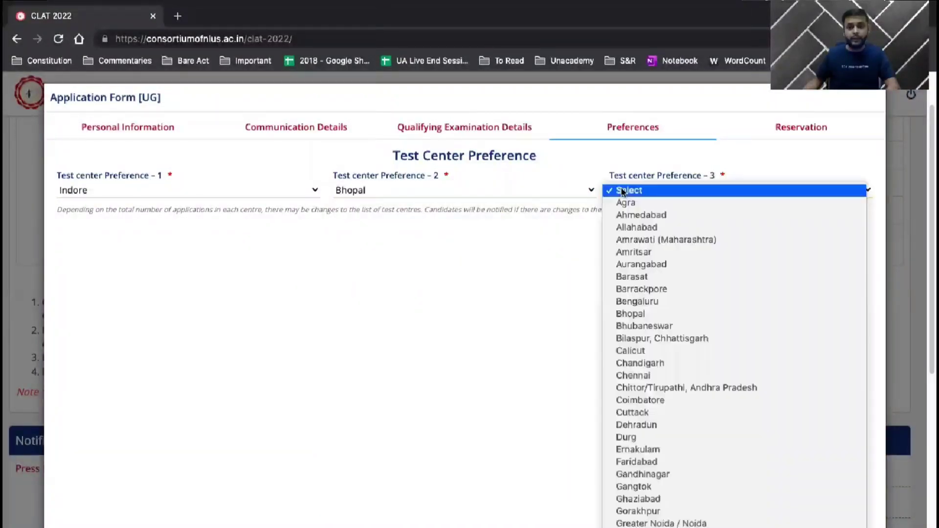
click(644, 353)
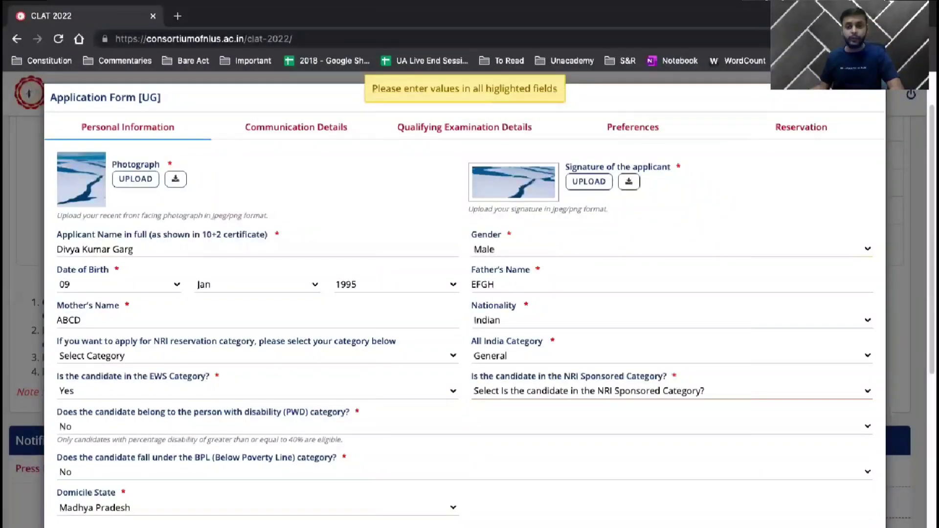
Step: Answer No for NRI Sponsored Category and review the Communication, Qualifying Examination and Test Centre sections
click(564, 398)
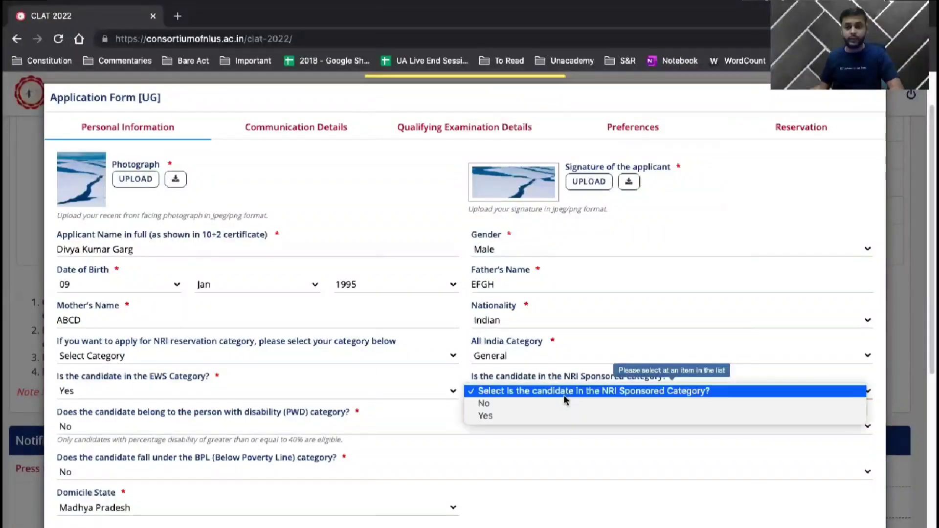
click(558, 403)
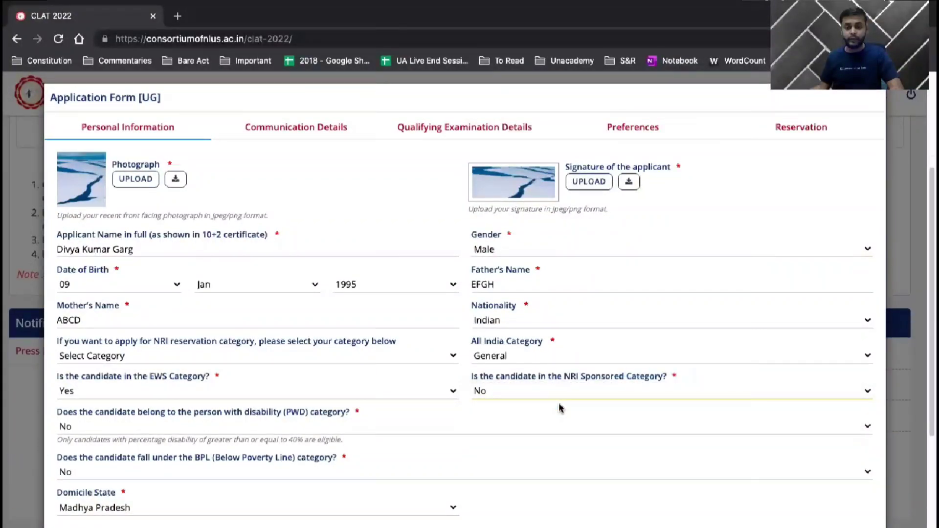
click(296, 127)
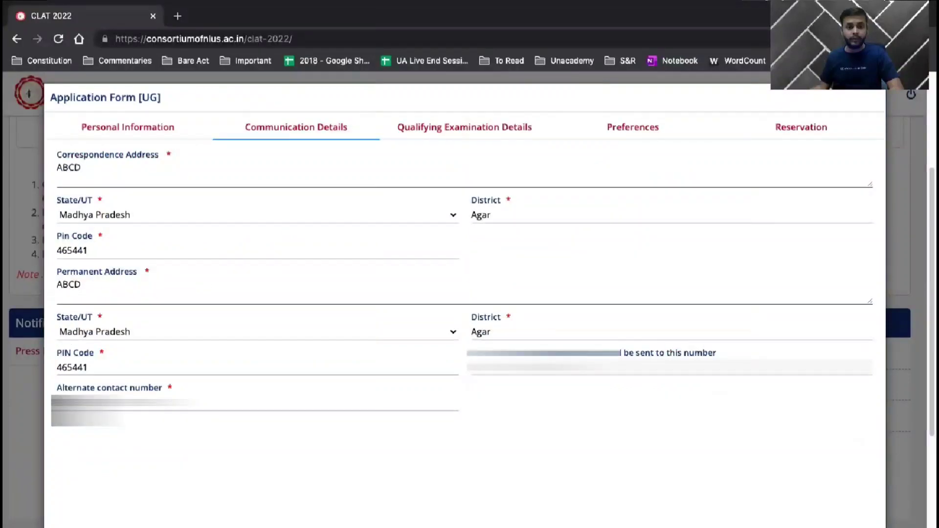
click(465, 127)
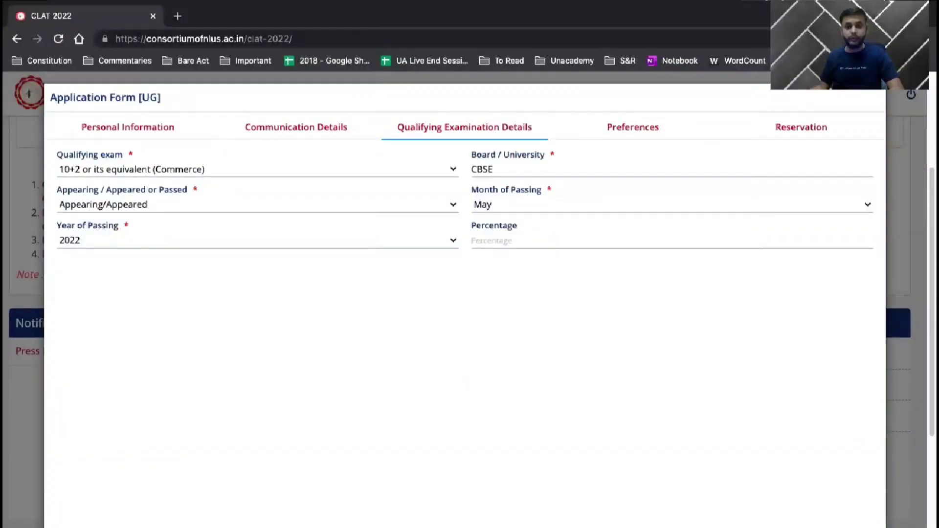
click(633, 127)
Step: Recheck Communication Details and the Indore, Bhopal, Calicut test centre choices, then go to Reservation
click(464, 127)
click(296, 127)
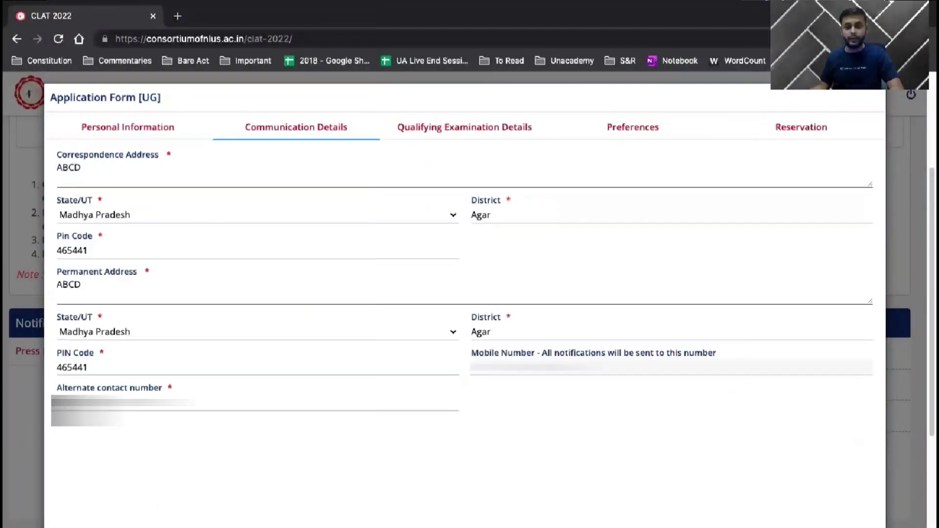
click(633, 127)
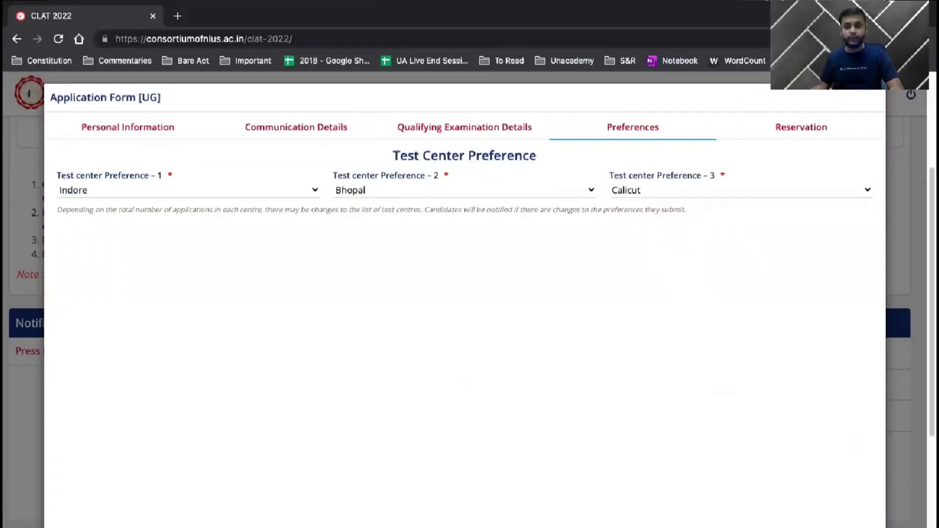
click(802, 127)
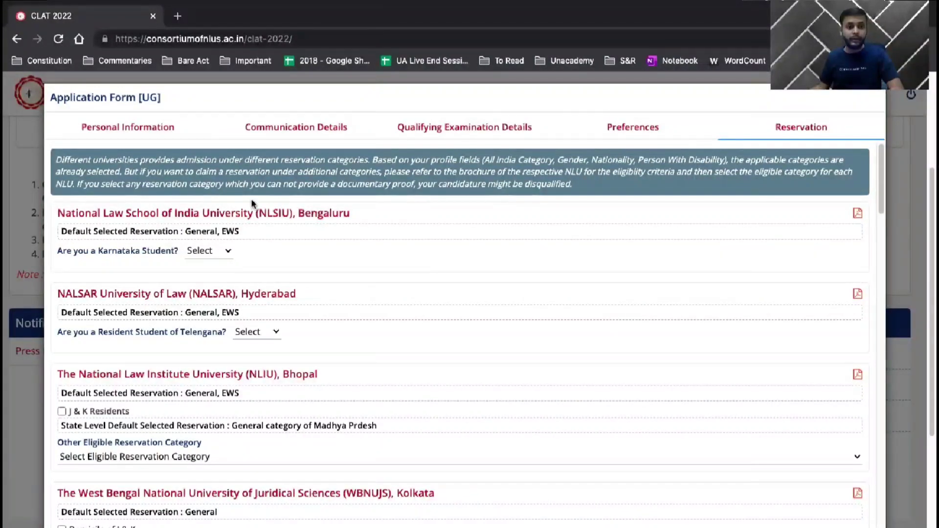
Step: Answer No to both 'Are you a Karnataka Student?' and 'Resident Student of Telangana?'
scroll(422, 344, down, 20)
scroll(424, 347, down, 5)
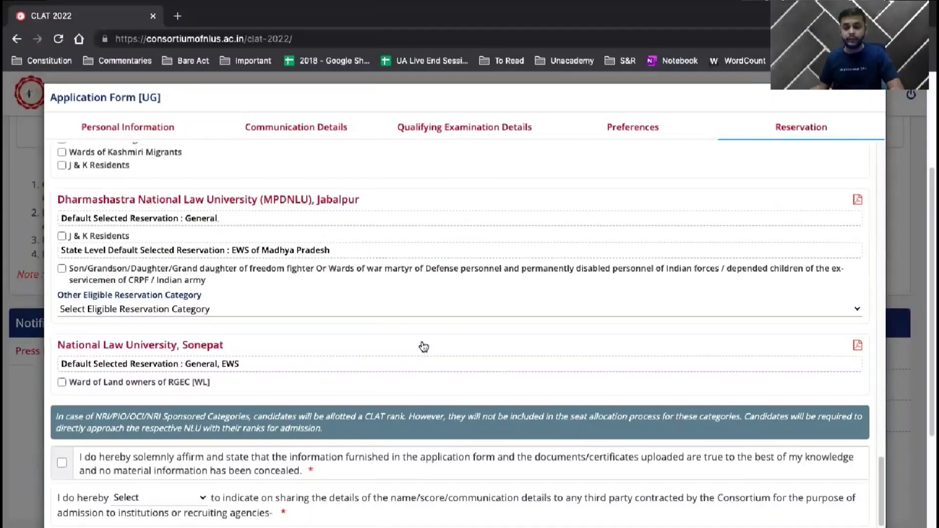
scroll(421, 346, up, 20)
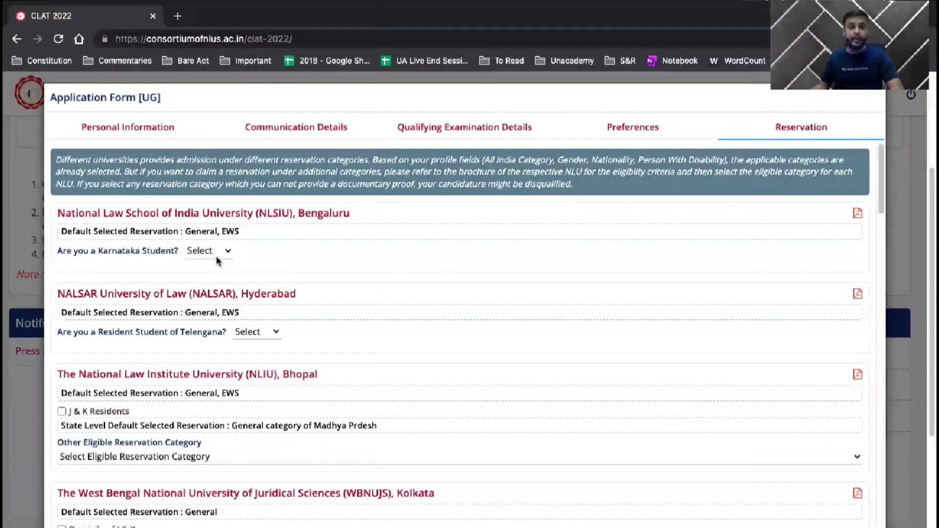
click(211, 251)
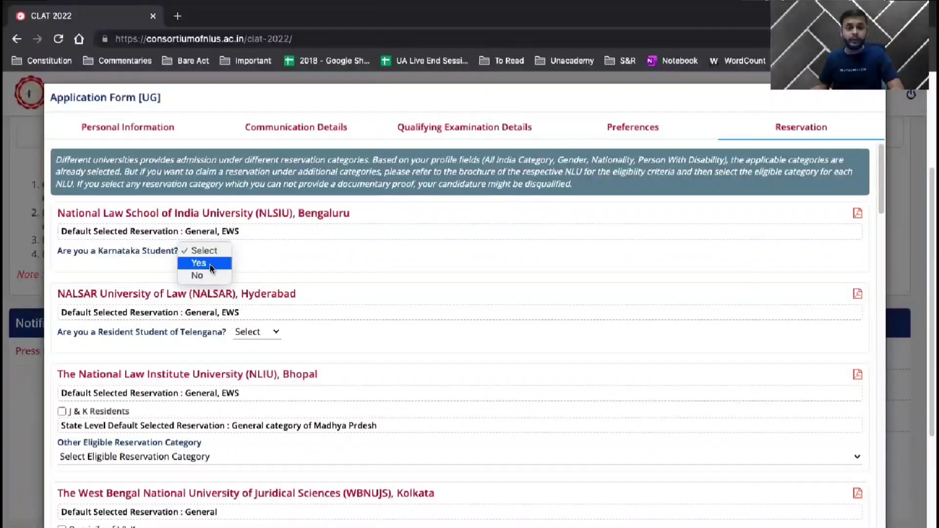
click(196, 272)
click(273, 337)
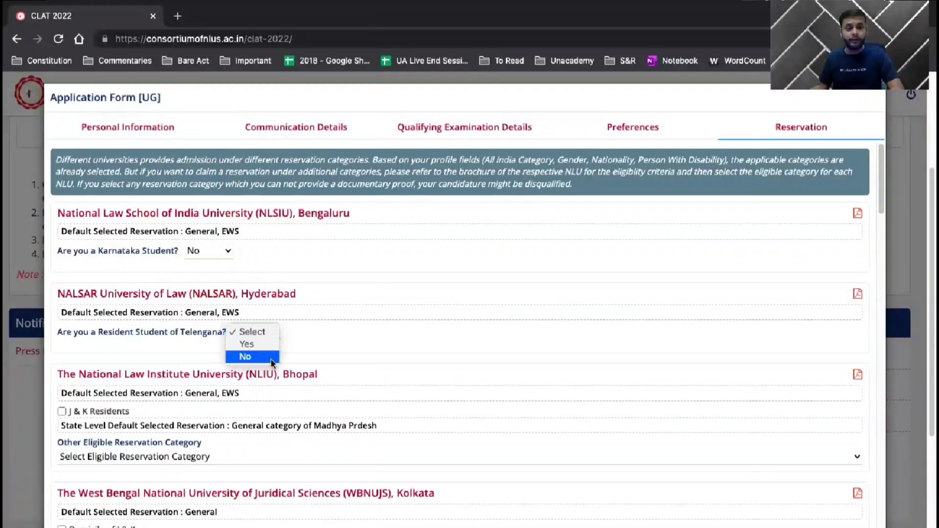
click(271, 360)
Step: Check NLIU Bhopal's other reservation categories and leave it without an extra category
scroll(271, 359, down, 1)
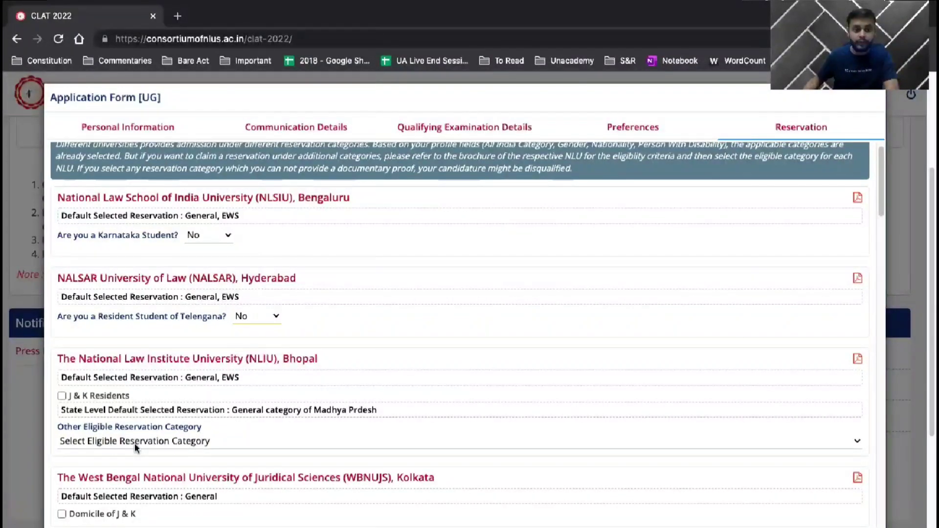
scroll(136, 441, down, 1)
click(130, 415)
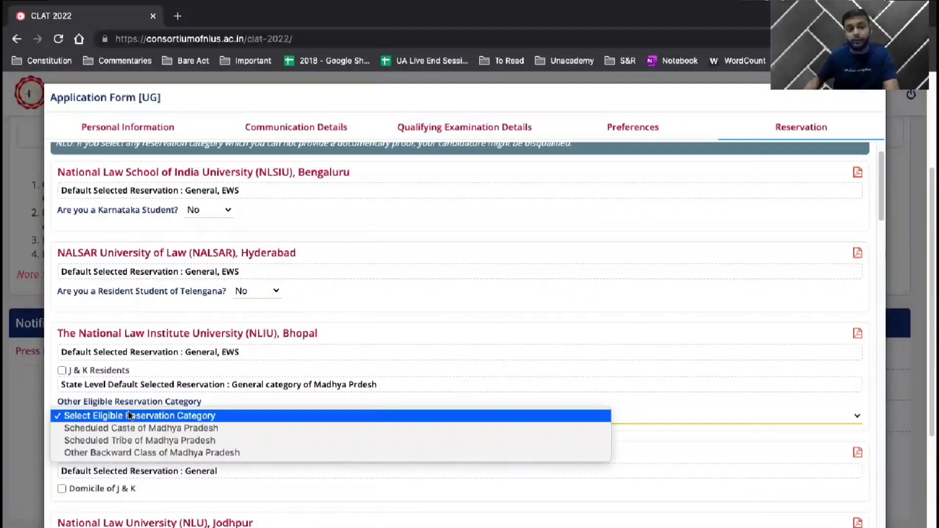
click(128, 414)
Step: Scroll through every NLU's reservation options down to the final declaration
scroll(128, 412, down, 5)
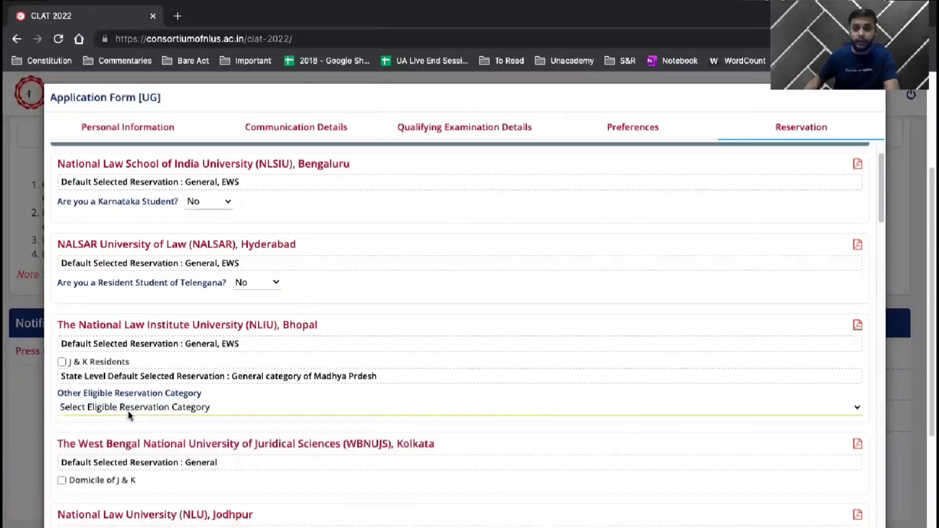
scroll(128, 412, down, 3)
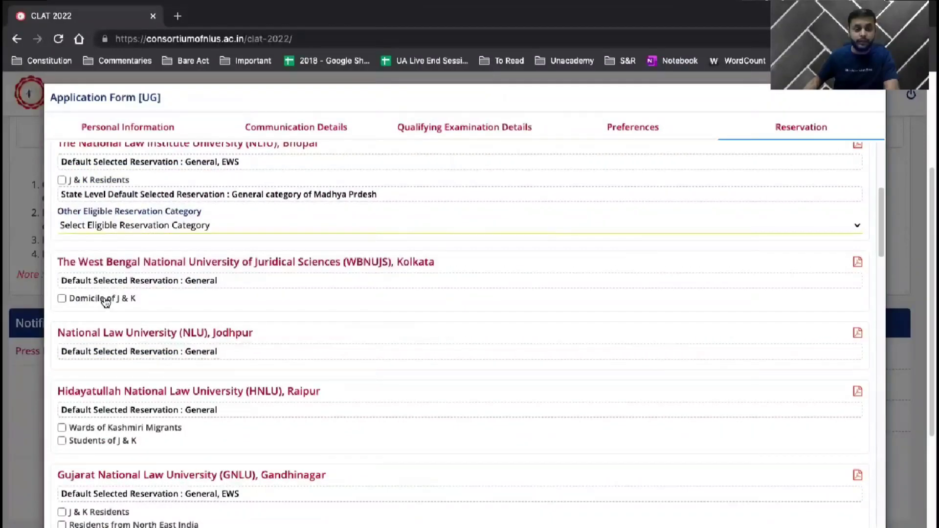
scroll(121, 336, down, 1)
scroll(122, 337, down, 9)
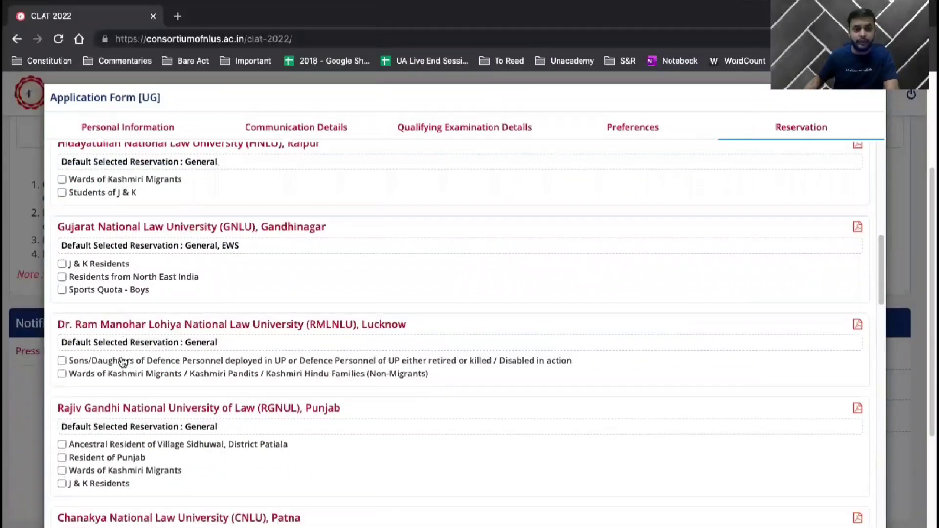
scroll(120, 375, down, 11)
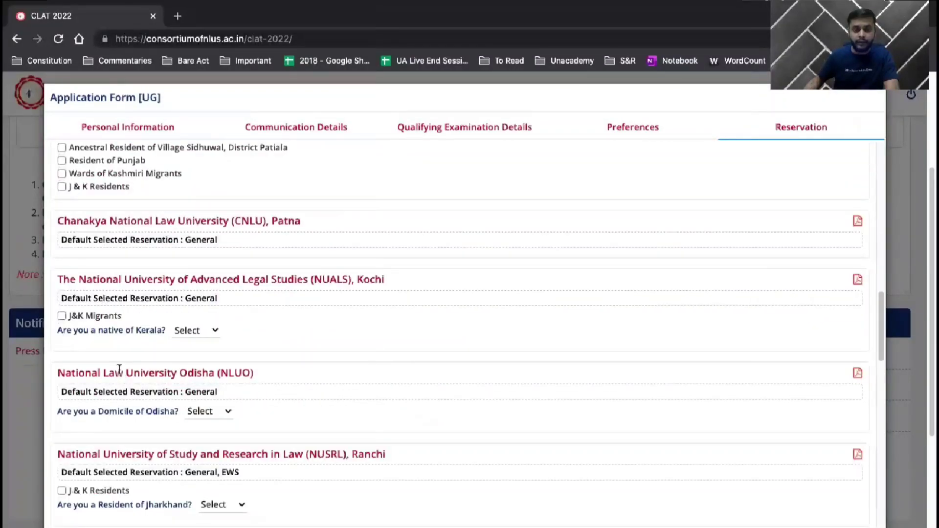
scroll(120, 375, down, 12)
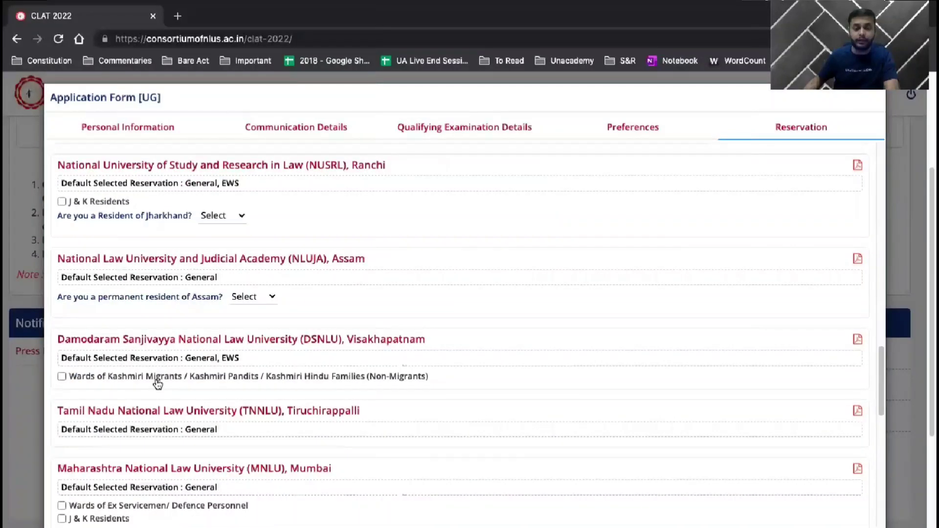
scroll(157, 385, up, 12)
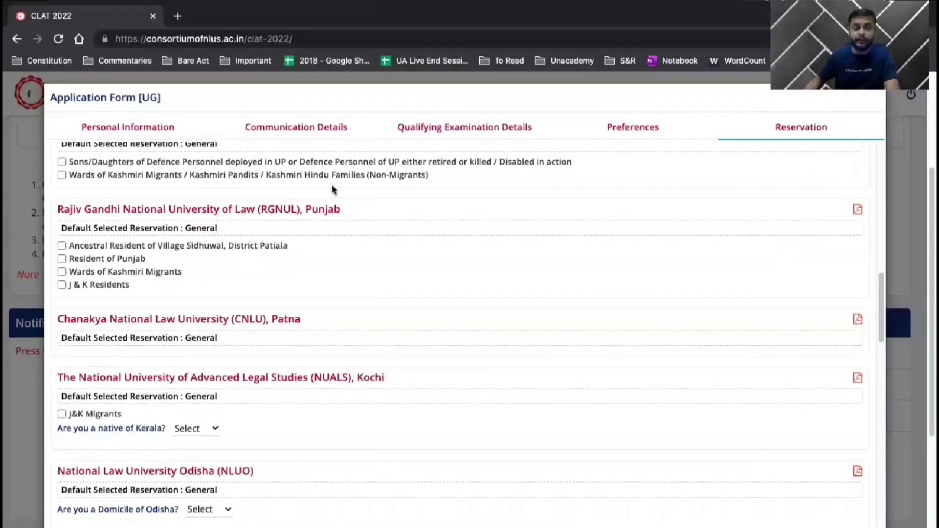
scroll(382, 188, up, 2)
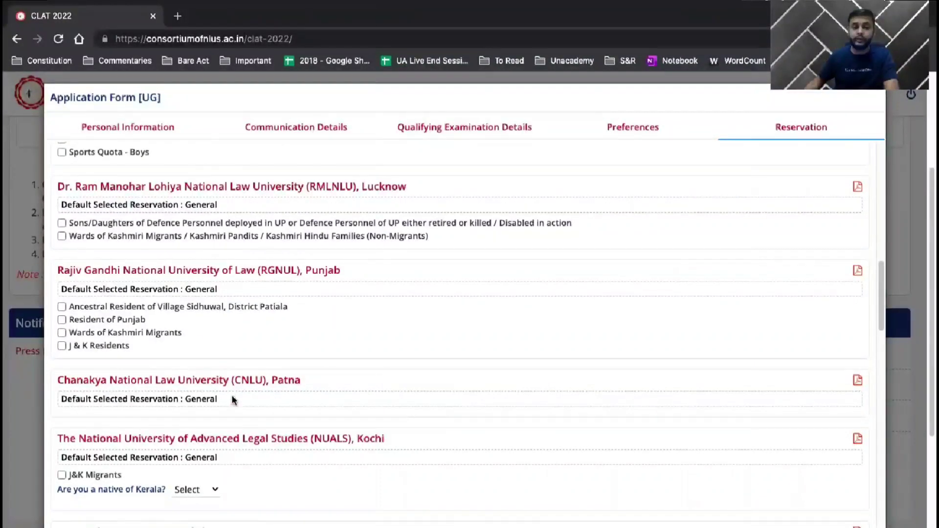
scroll(234, 403, down, 1)
scroll(233, 403, down, 15)
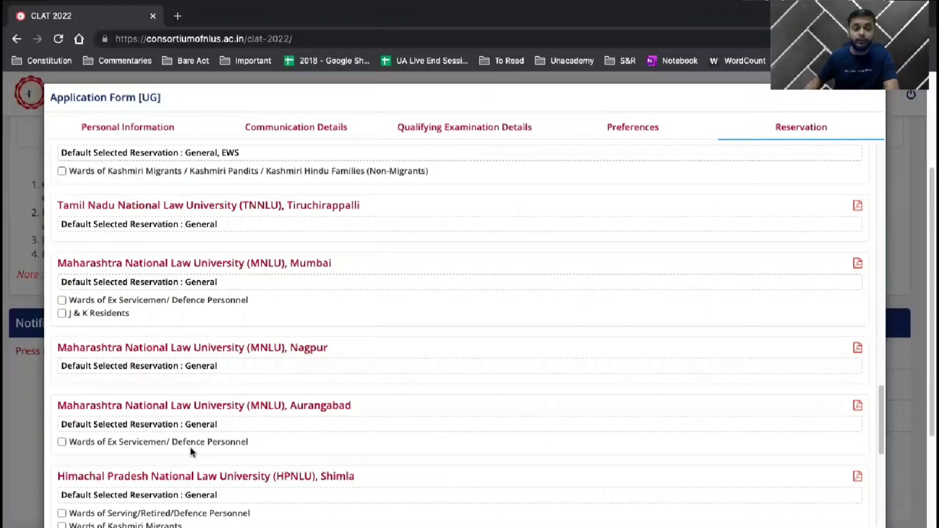
scroll(301, 413, down, 8)
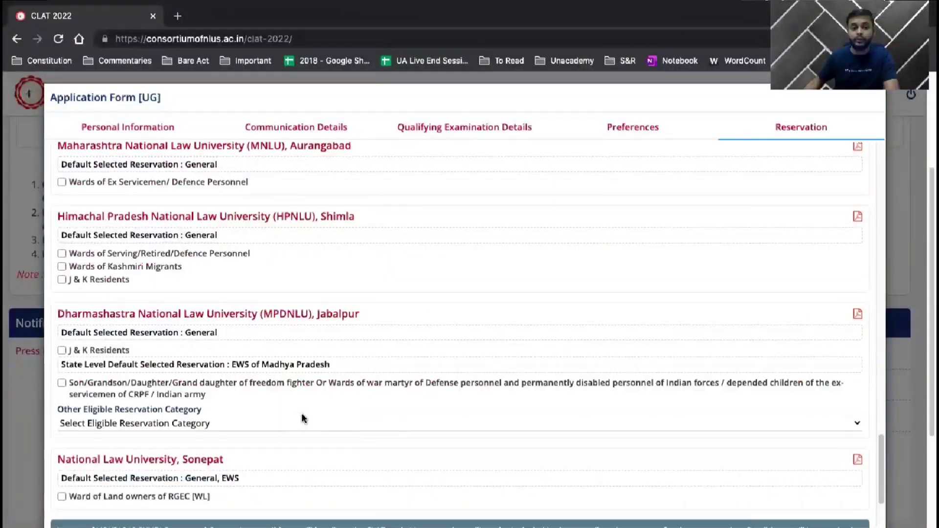
scroll(302, 413, down, 1)
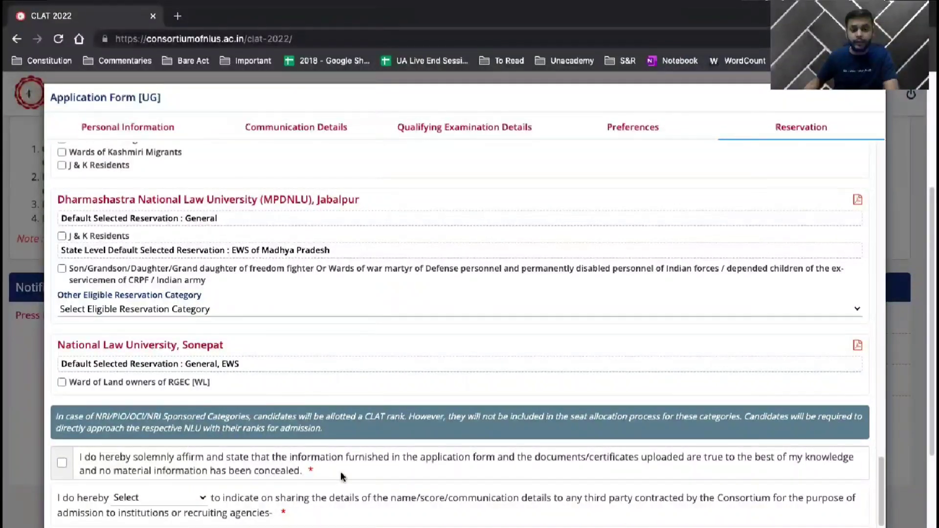
Step: Tick the declaration, choose Consent for third-party data sharing, and submit the application
click(66, 465)
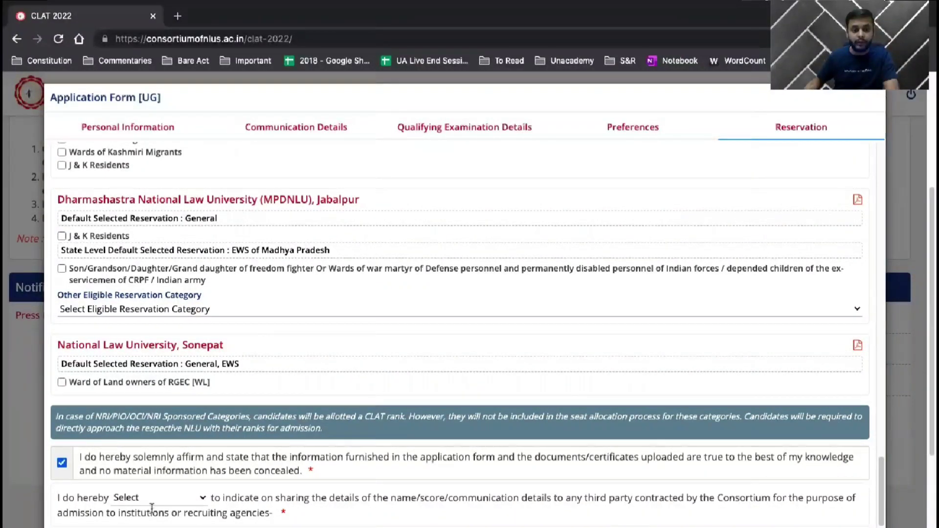
click(155, 499)
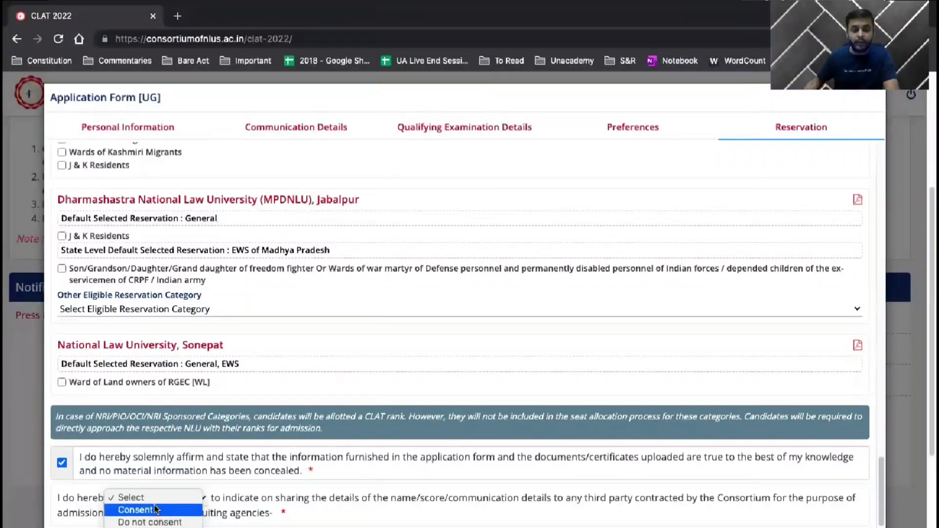
click(156, 510)
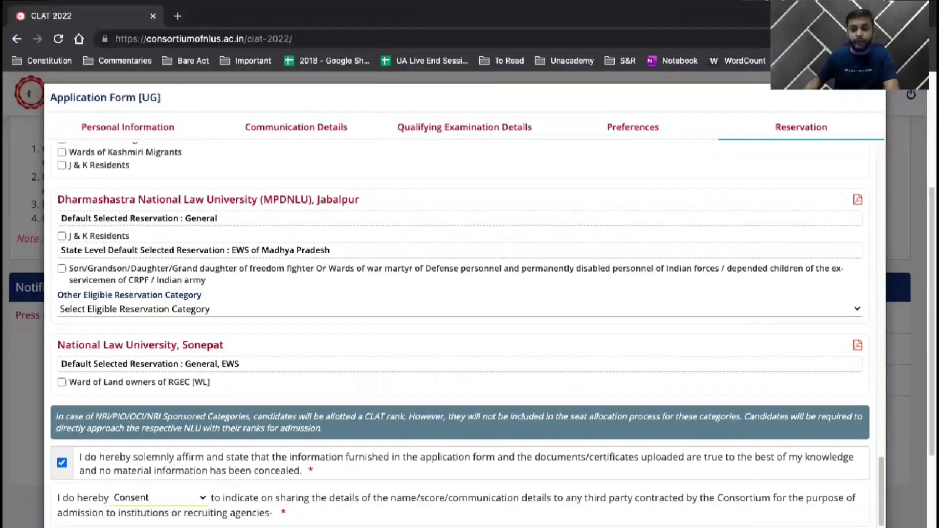
click(727, 526)
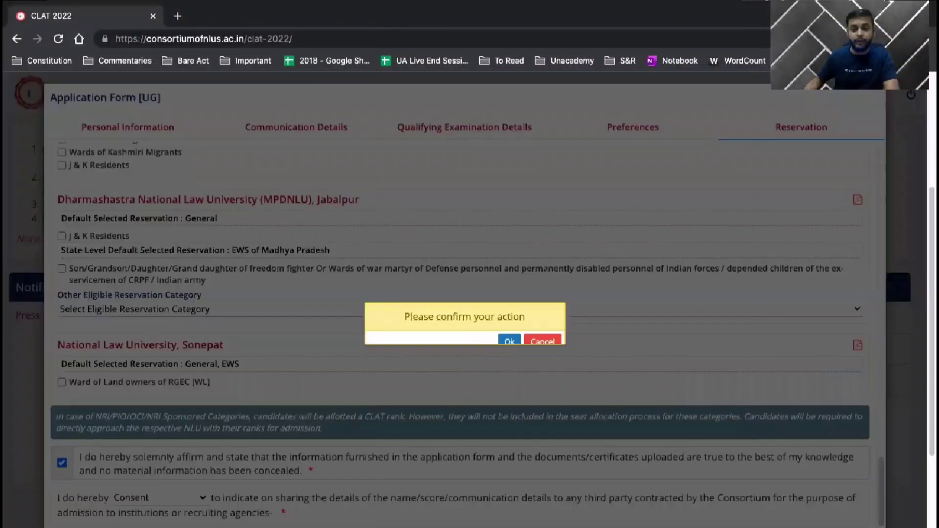
click(506, 342)
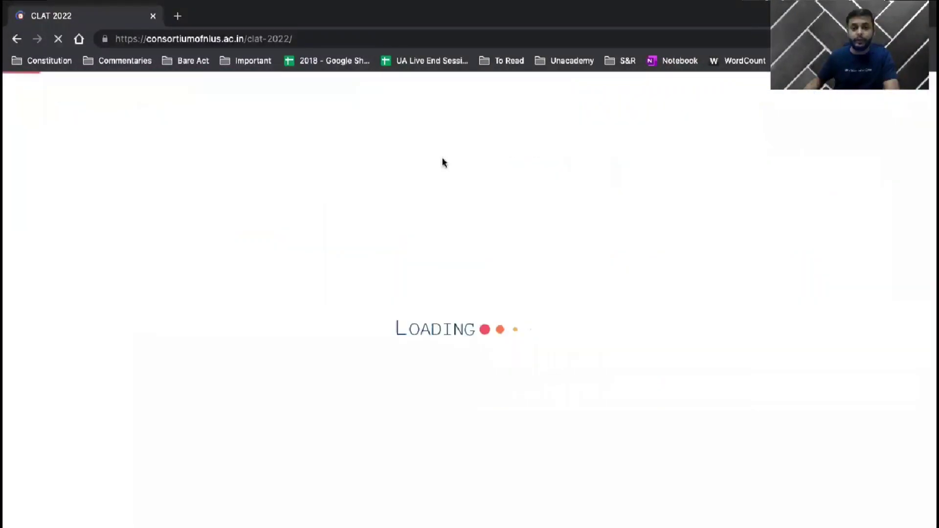
Step: Use Make Payment on the dashboard to show the ₹4000 application fee summary
scroll(462, 203, down, 6)
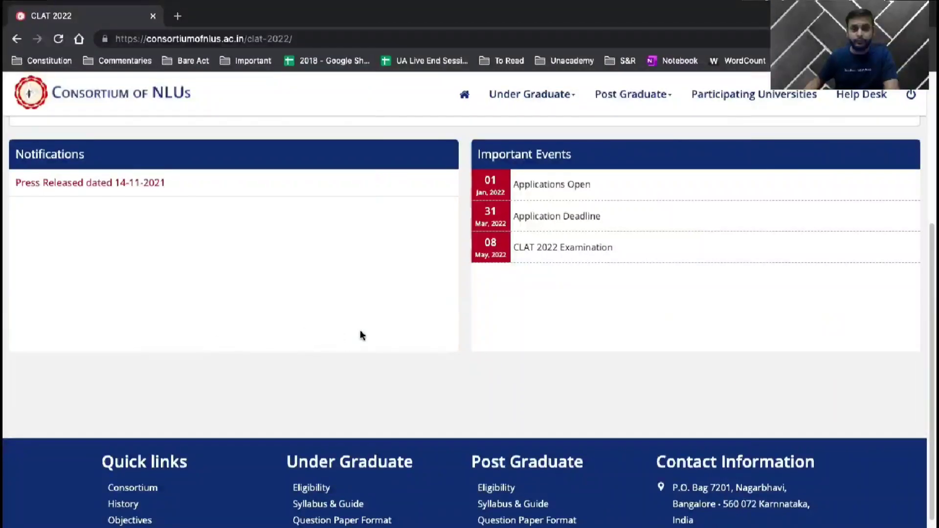
scroll(360, 334, down, 1)
scroll(361, 332, up, 7)
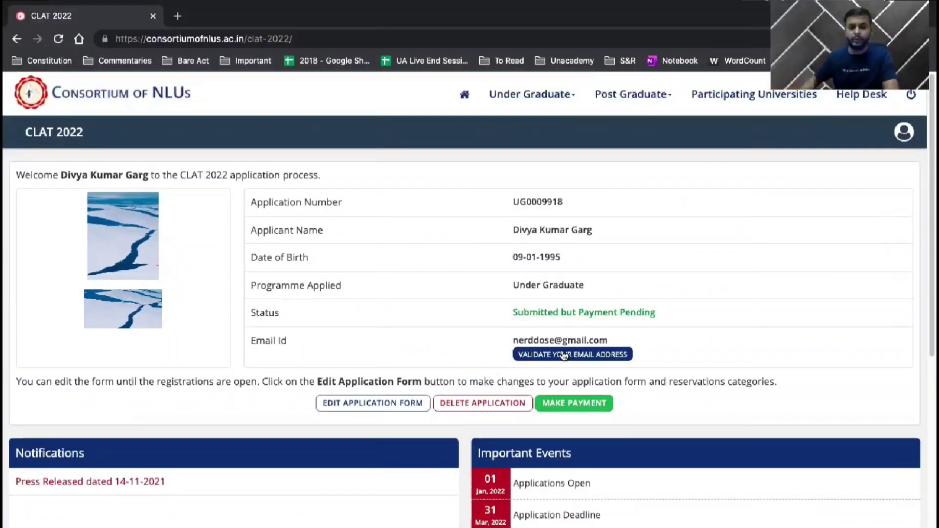
click(543, 406)
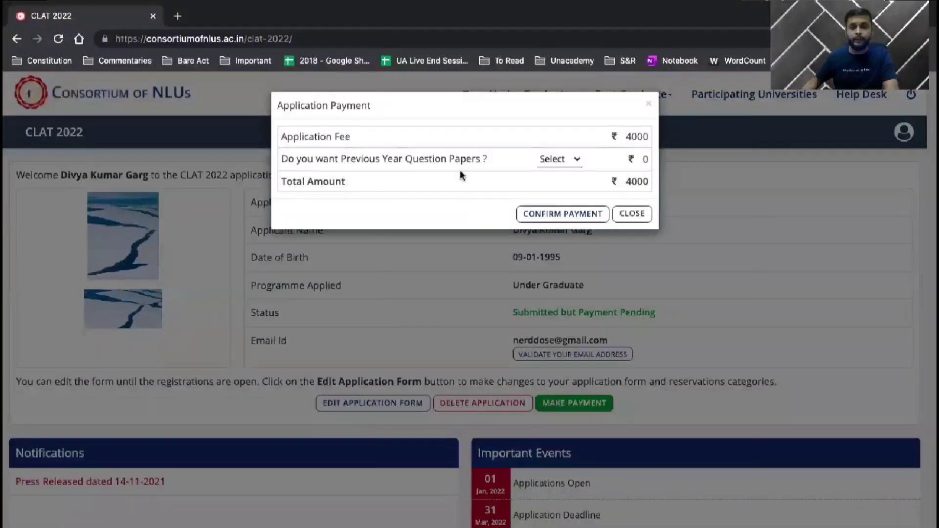
Step: Set Previous Year Question Papers to No and confirm paying the ₹4000 total
click(558, 158)
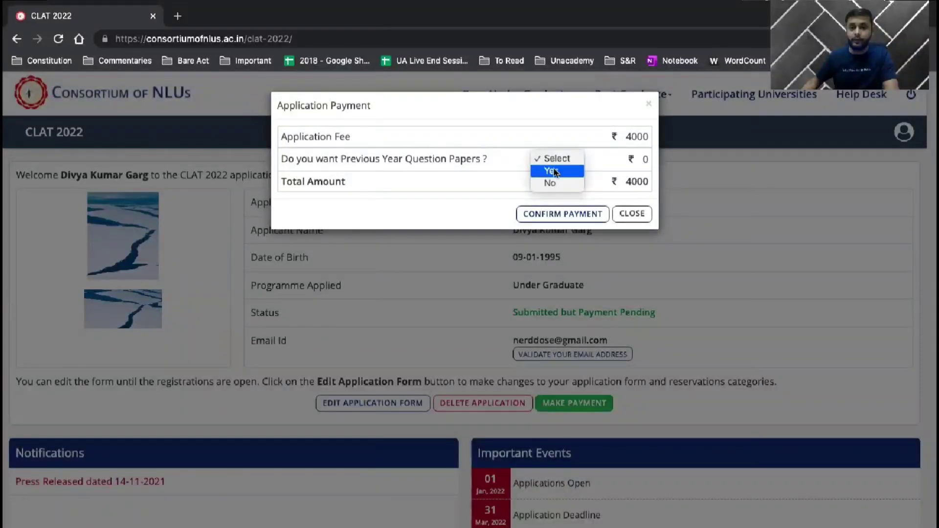
click(555, 171)
click(562, 162)
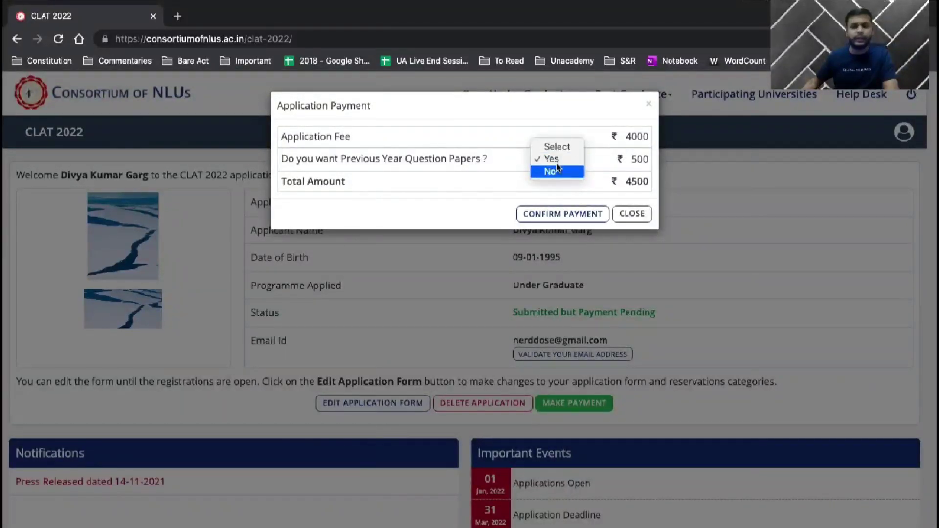
click(557, 170)
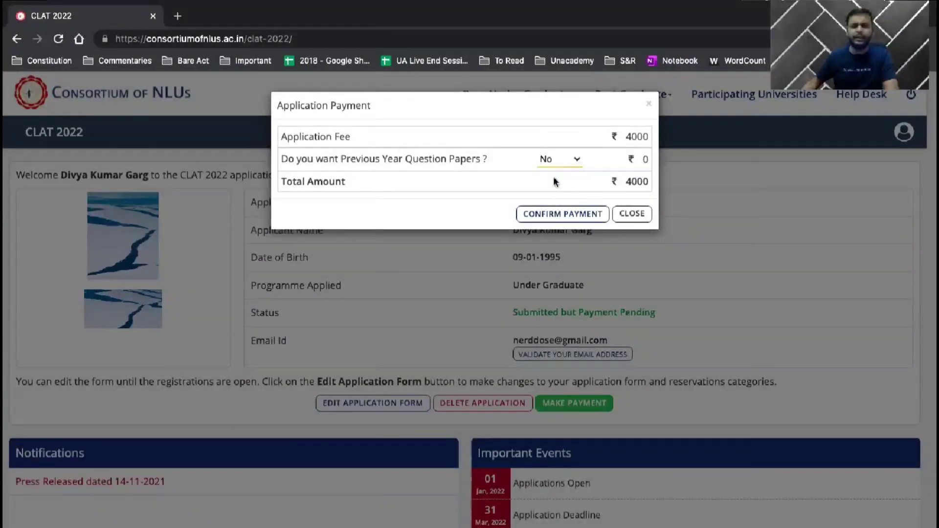
click(574, 211)
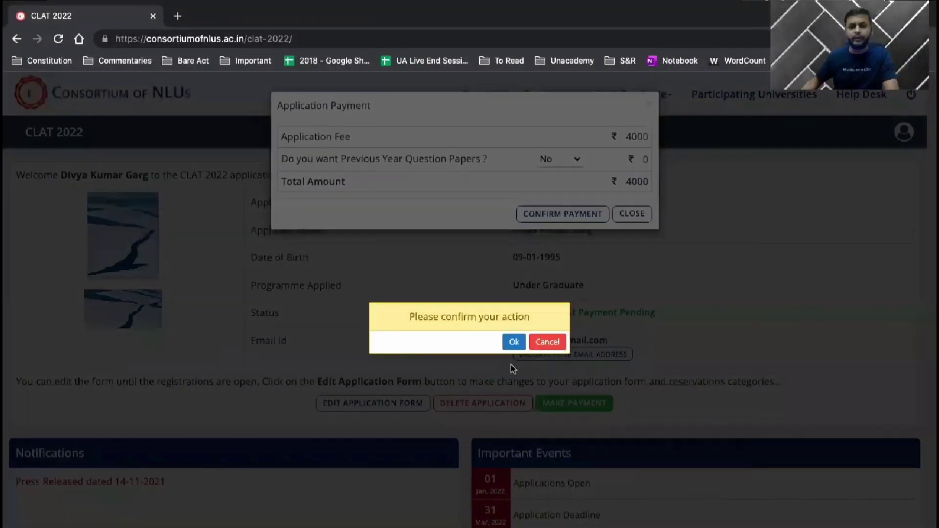
click(514, 343)
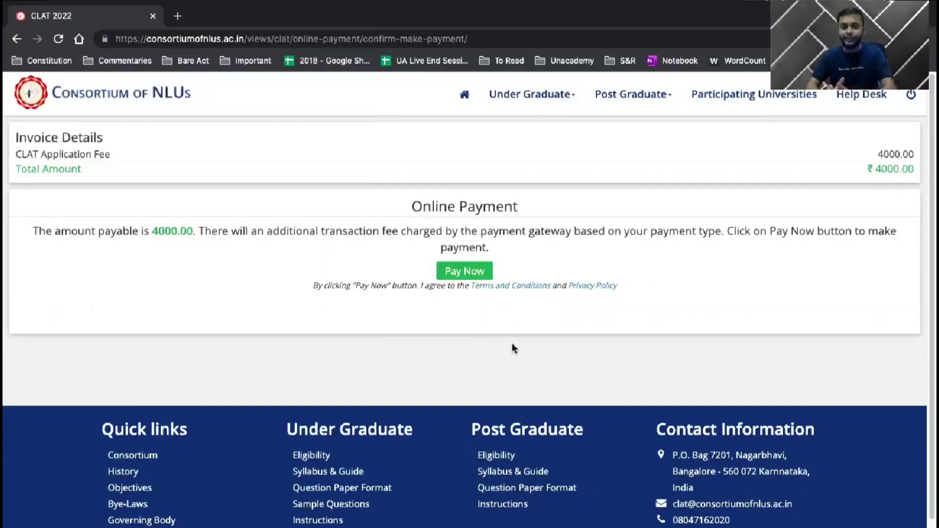
Step: Open the Razorpay checkout, enter the contact e-mail, and proceed to payment methods
click(473, 269)
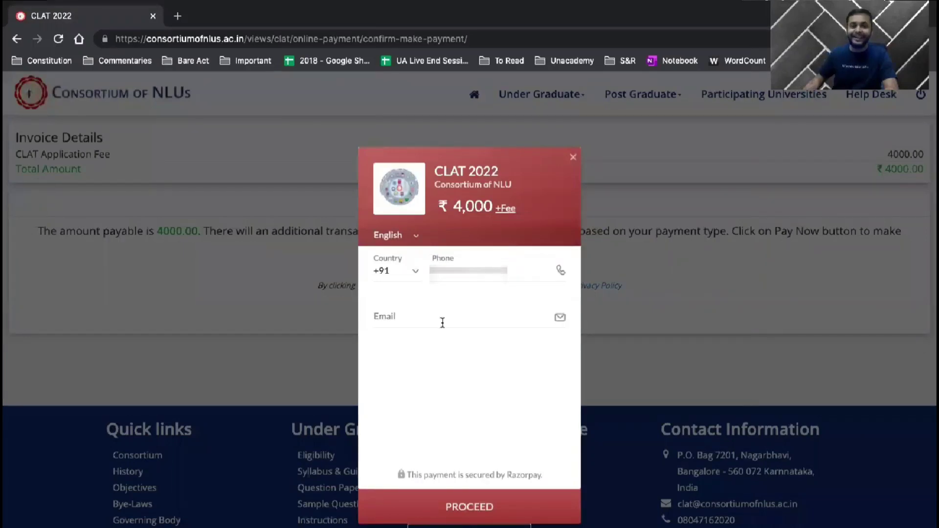
click(441, 319)
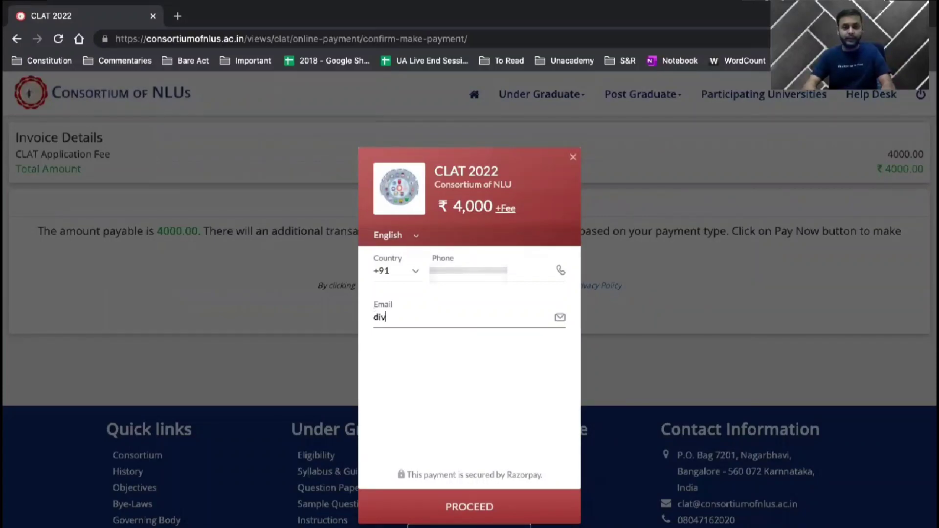
key(BackSpace)
key(BackSpace)
key(BackSpace)
key(BackSpace)
key(BackSpace)
key(BackSpace)
key(BackSpace)
key(BackSpace)
key(BackSpace)
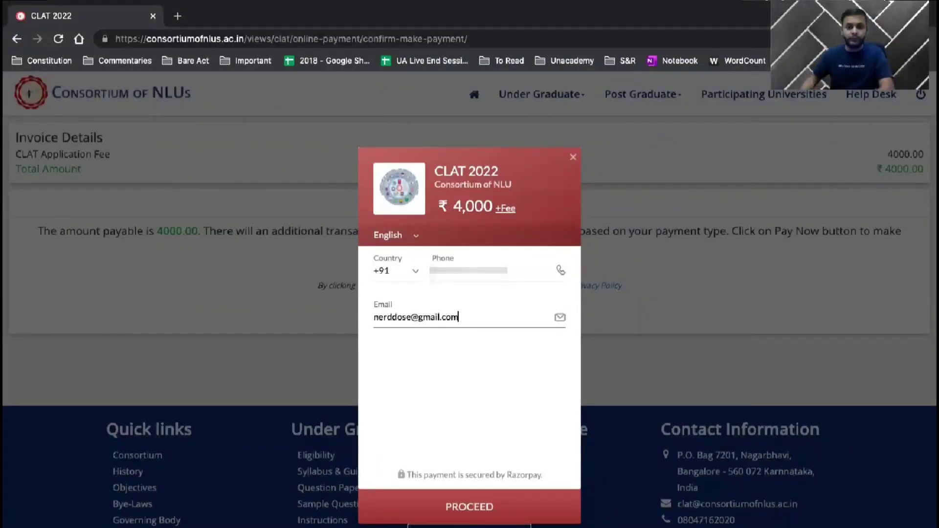
click(457, 522)
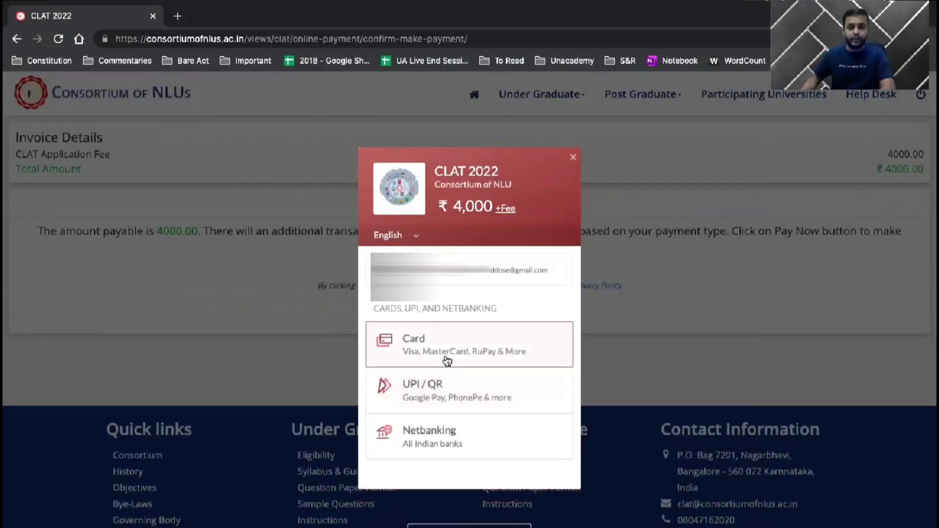
Step: Pay ₹4,014.16 by UPI with an entered UPI ID, accepting the fee breakup
click(450, 404)
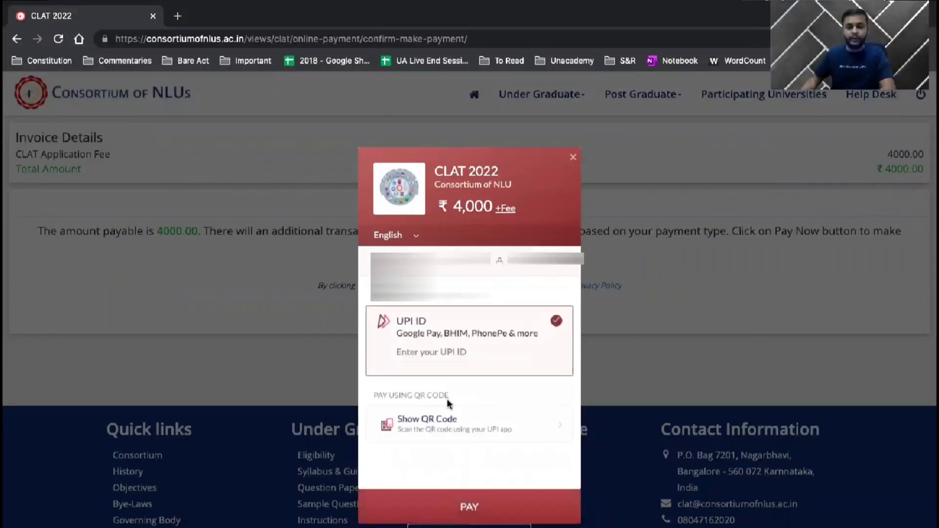
click(455, 502)
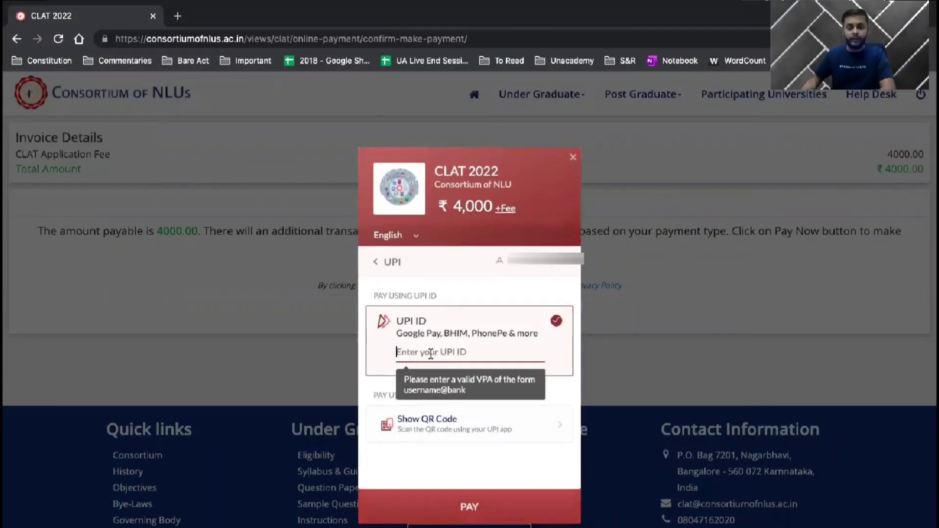
text(adsf;)
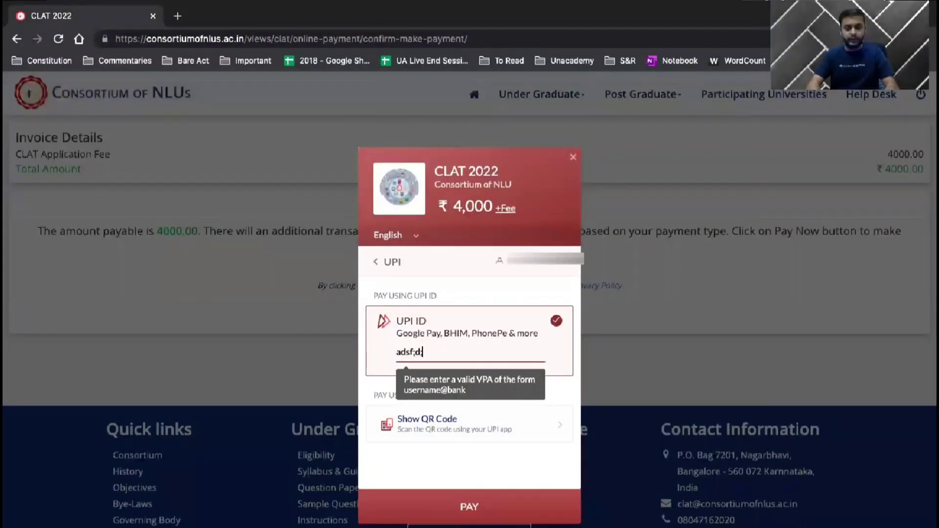
text(d;)
key(BackSpace)
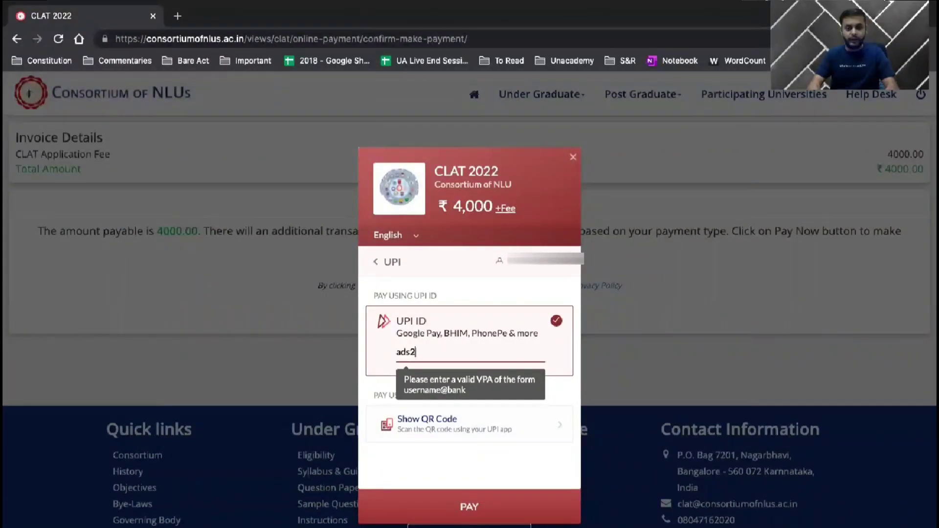
text(upi)
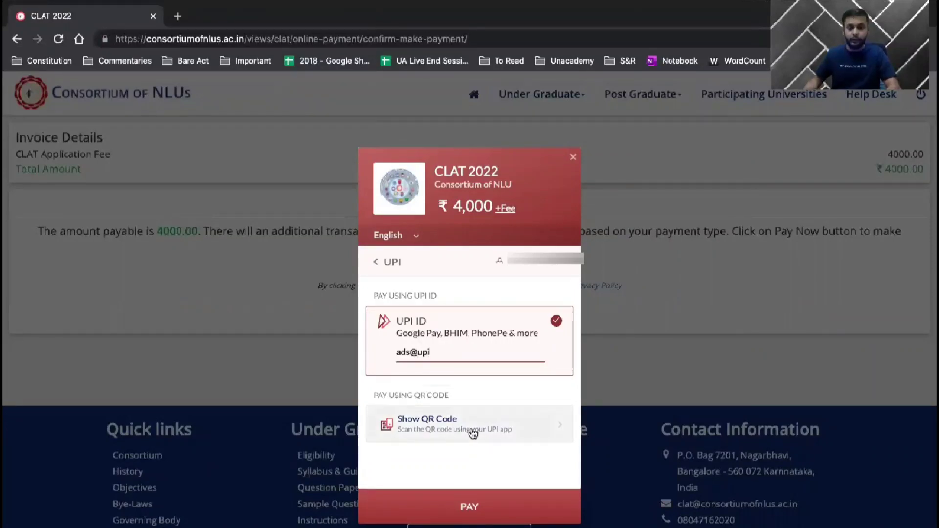
click(462, 505)
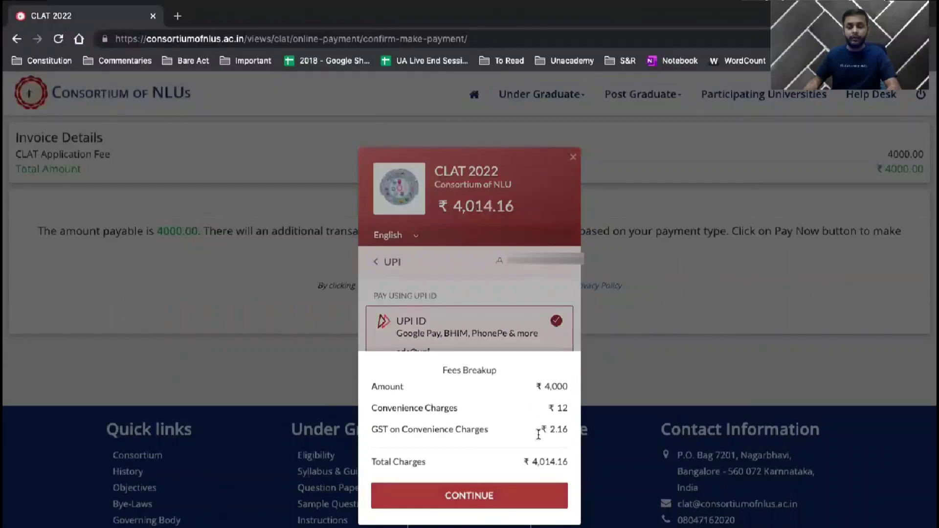
click(541, 497)
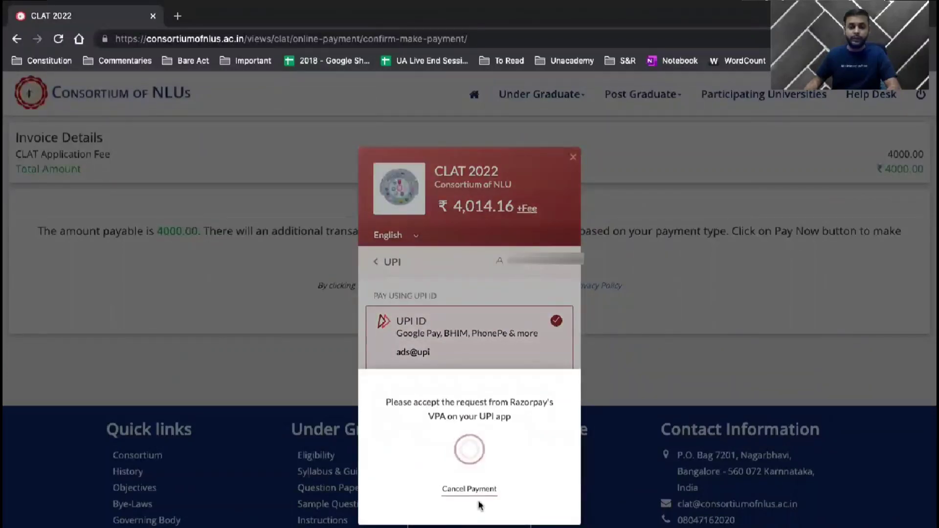
Step: Cancel the pending UPI payment, submit a cancellation reason, and close the checkout
click(480, 492)
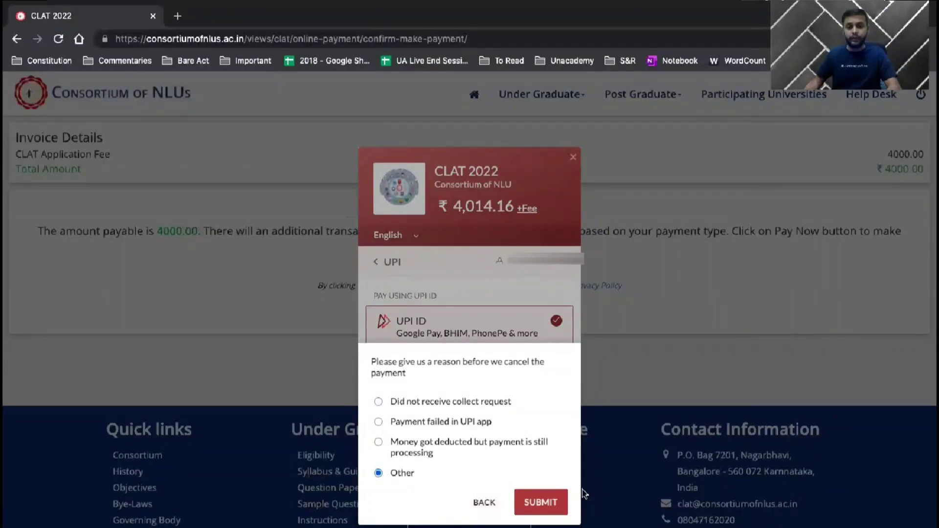
click(533, 500)
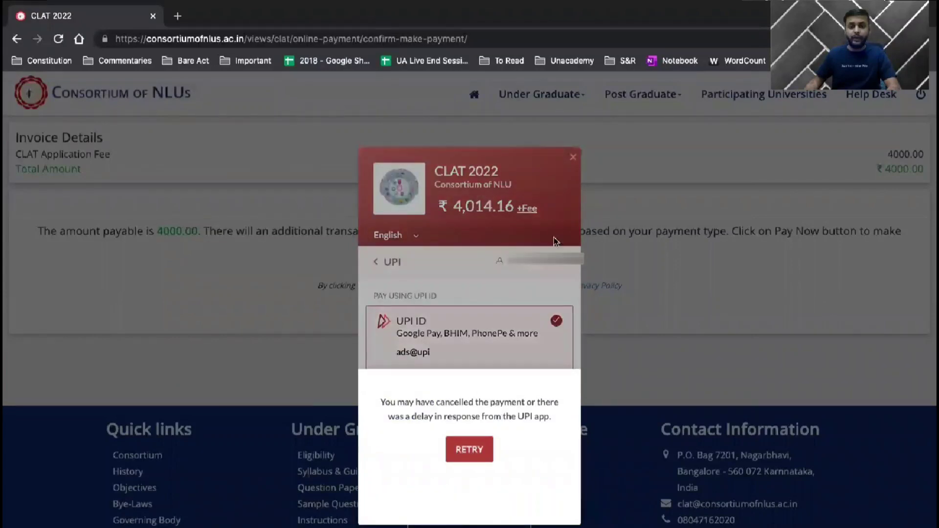
click(569, 159)
click(569, 159)
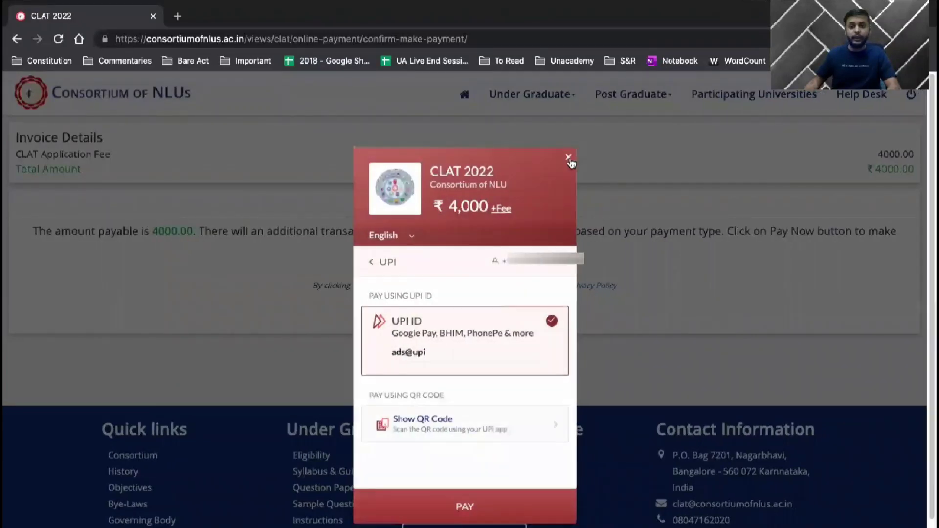